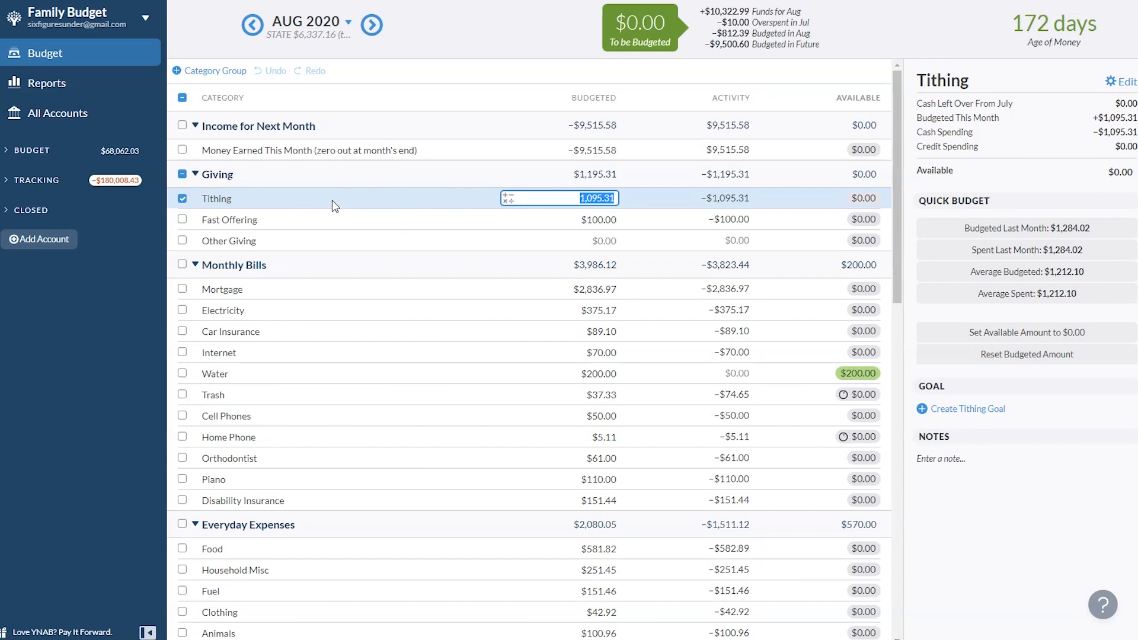
# Step: Review the August budget details of the Fast Offering, Mortgage, Electricity and Car Insurance categories one after another
pyautogui.click(336, 221)
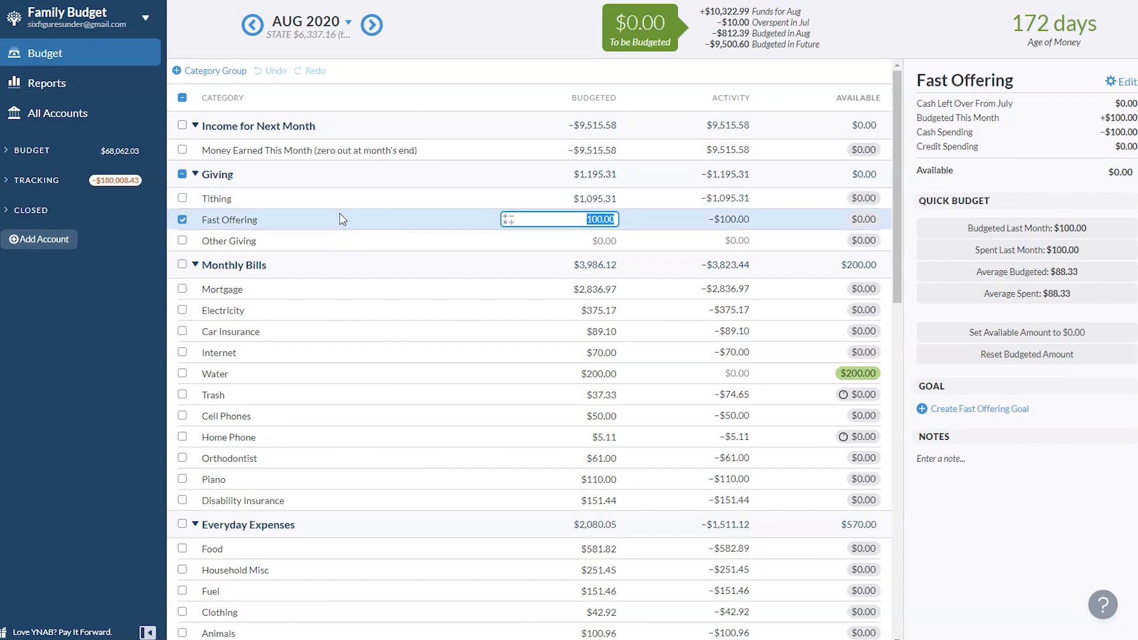
pyautogui.click(343, 291)
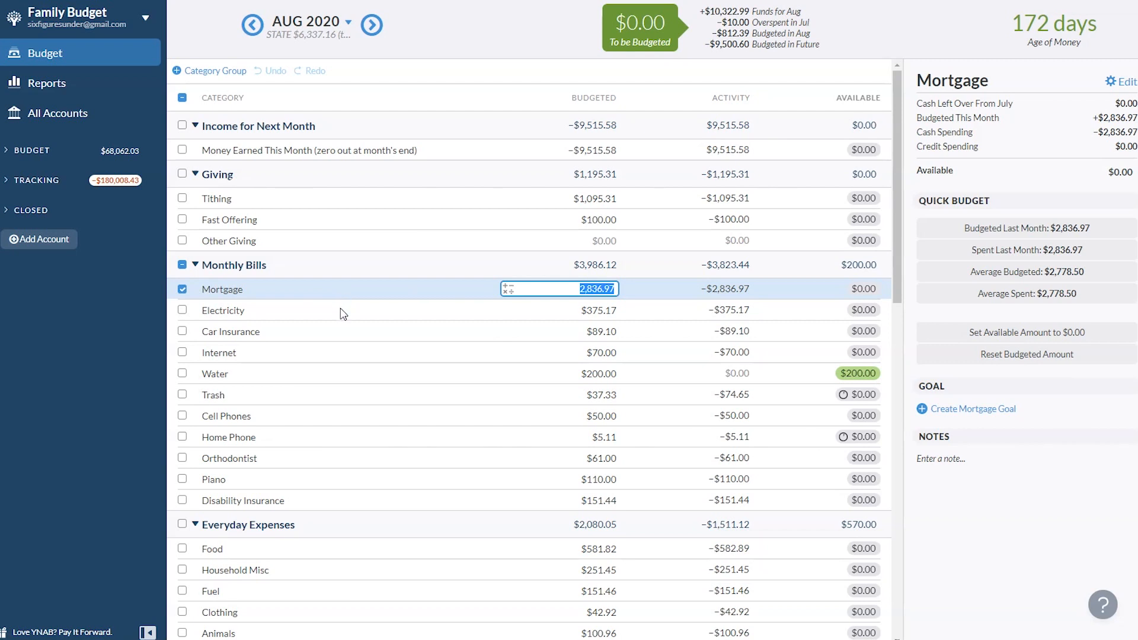
pyautogui.click(342, 313)
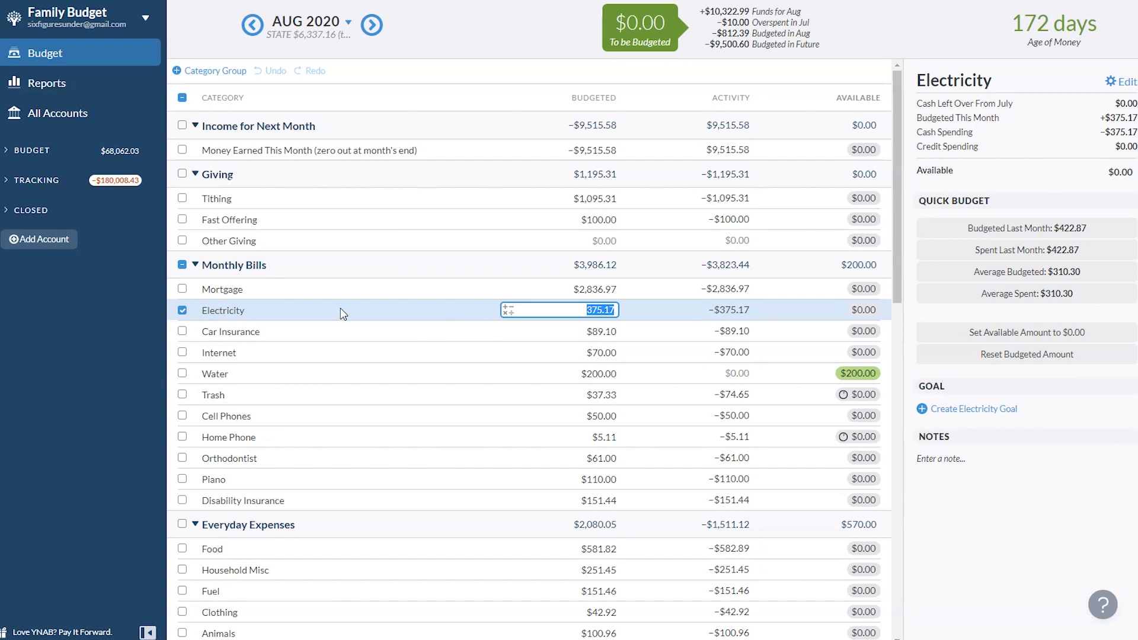
pyautogui.click(333, 329)
pyautogui.click(331, 326)
pyautogui.click(332, 325)
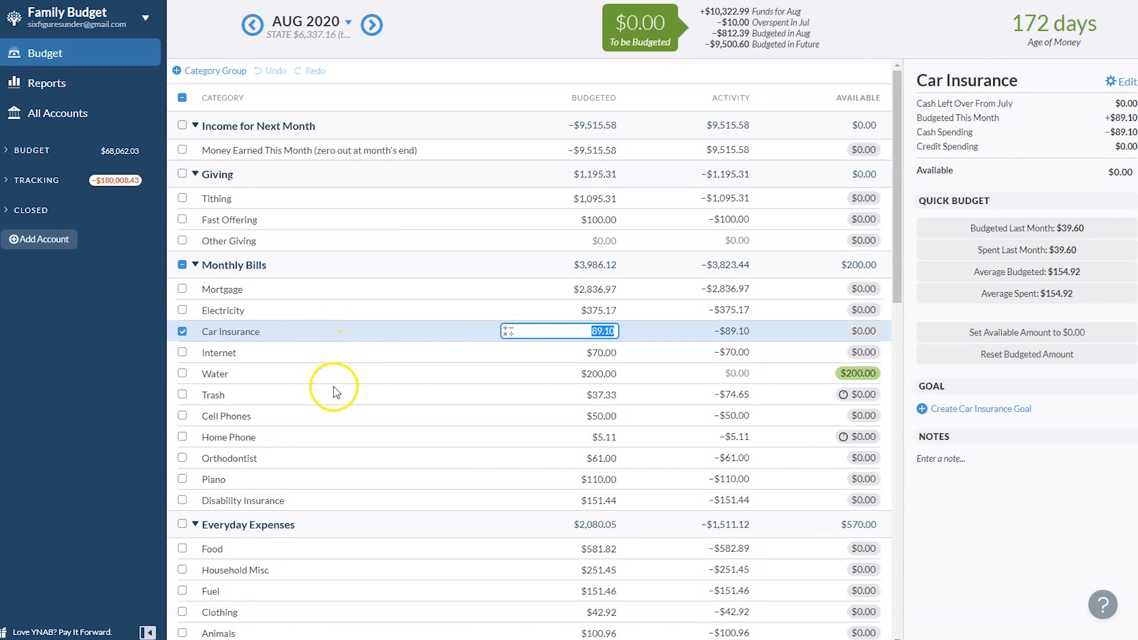
# Step: Review the August budget details of the Internet, Water, Trash and Cell Phones categories under Monthly Bills
pyautogui.click(325, 346)
pyautogui.click(332, 357)
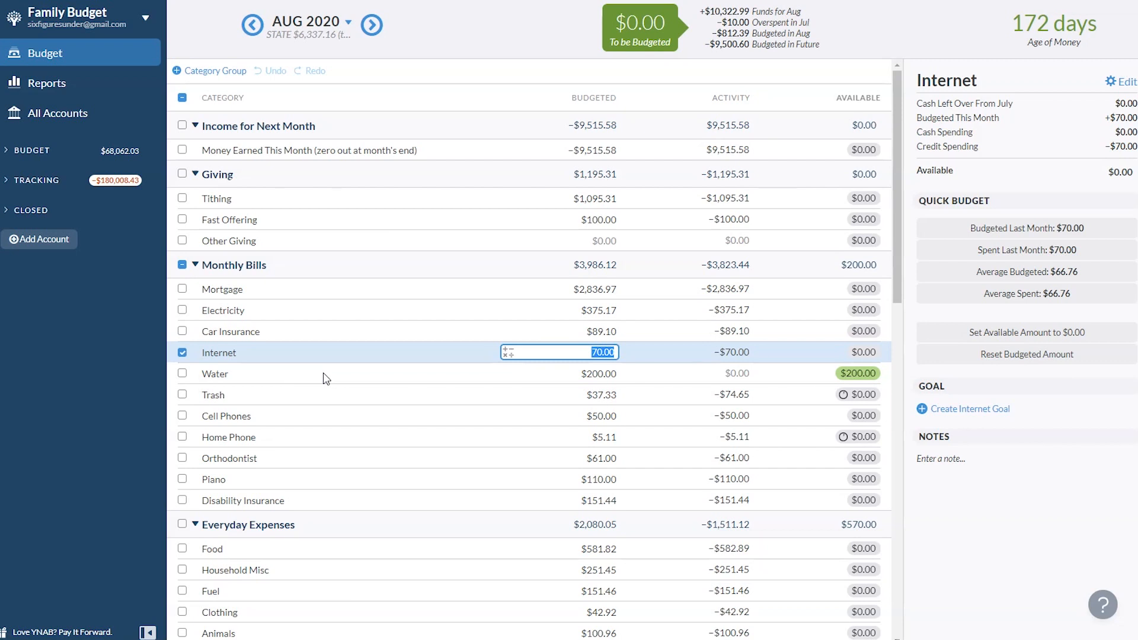
pyautogui.click(323, 375)
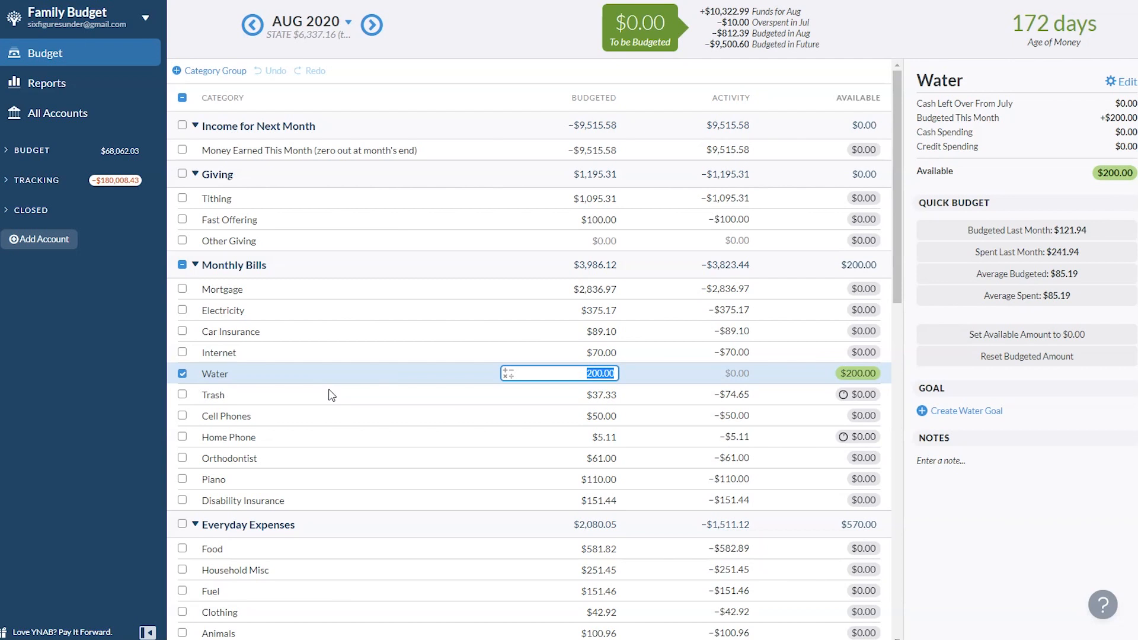
pyautogui.click(331, 400)
pyautogui.click(330, 400)
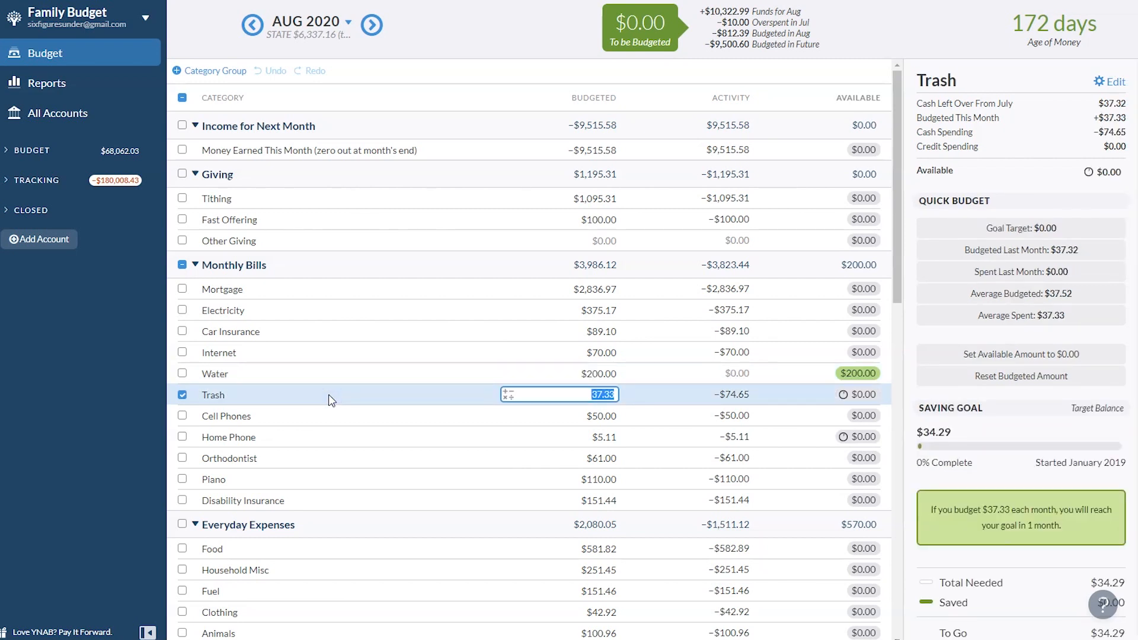
pyautogui.click(330, 412)
pyautogui.click(330, 420)
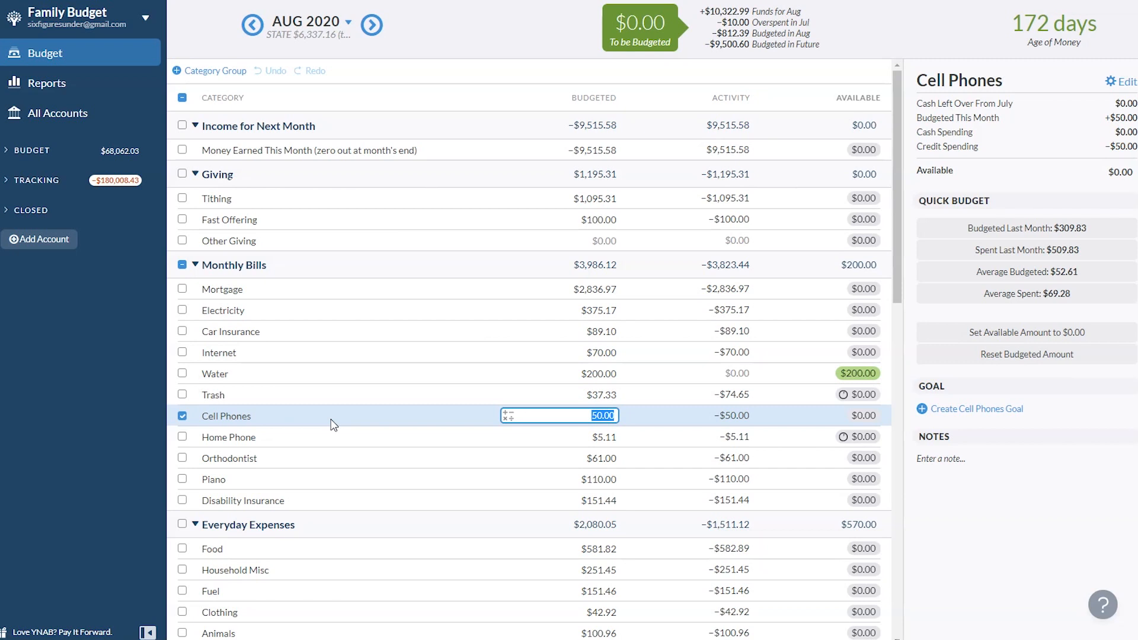
# Step: Review the remaining Monthly Bills categories: Home Phone, Orthodontist, Piano and Disability Insurance
pyautogui.click(338, 429)
pyautogui.click(341, 423)
pyautogui.click(355, 445)
pyautogui.click(356, 442)
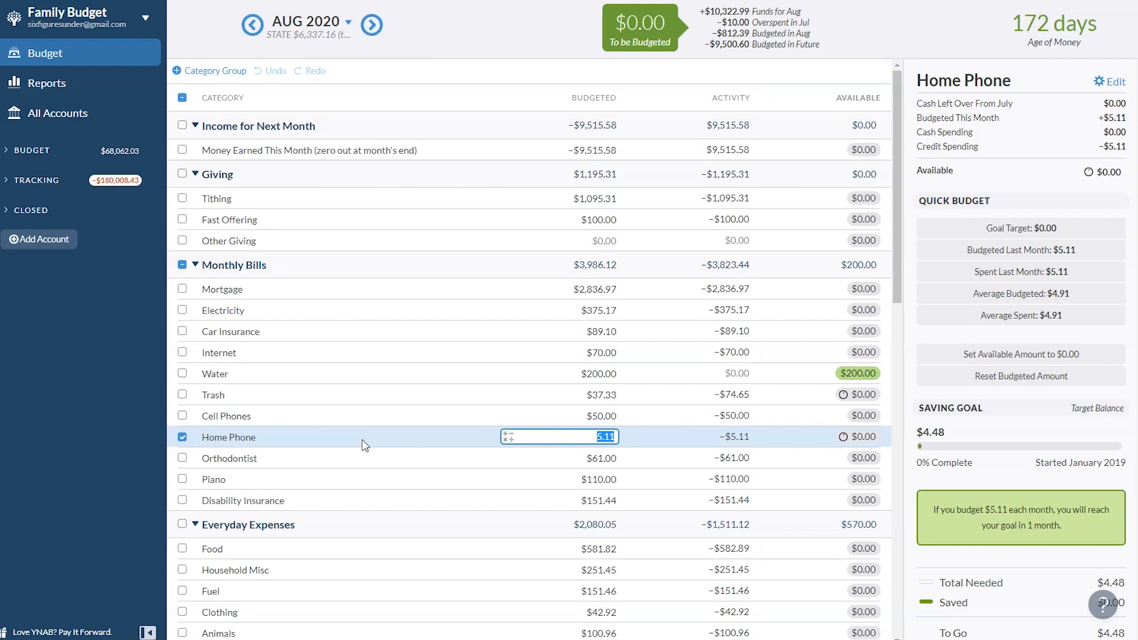
pyautogui.click(358, 460)
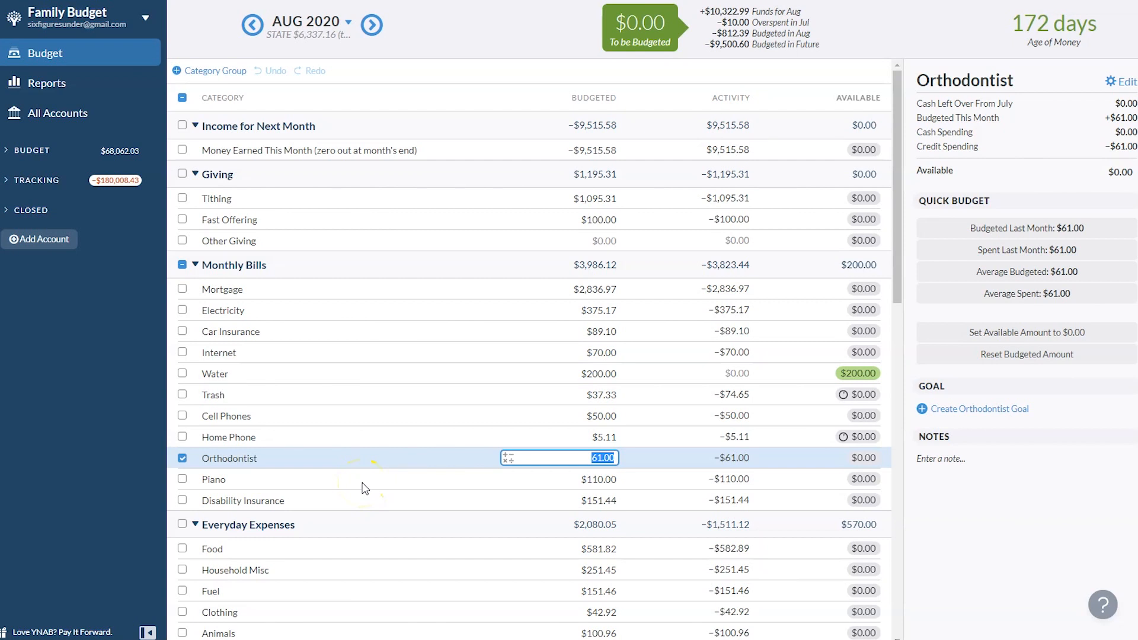
pyautogui.click(363, 481)
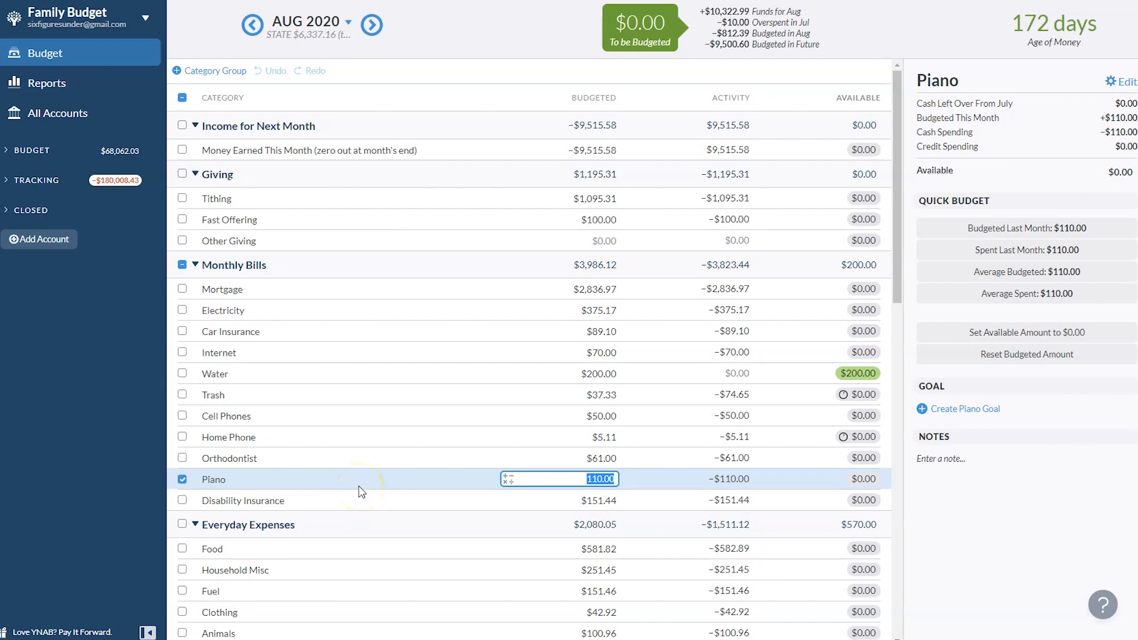
pyautogui.click(354, 501)
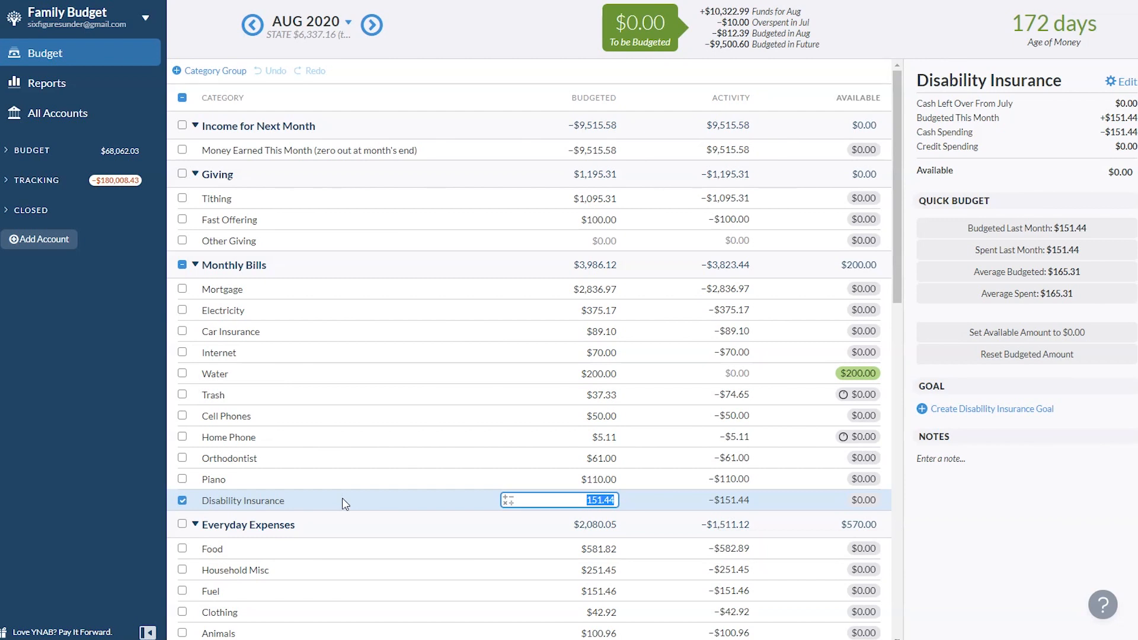
# Step: Examine the Food, Household Misc, Fuel and Clothing categories under Everyday Expenses
pyautogui.scroll(-1, 344, 502)
pyautogui.scroll(-1, 344, 502)
pyautogui.scroll(-1, 323, 427)
pyautogui.scroll(1, 308, 412)
pyautogui.click(304, 410)
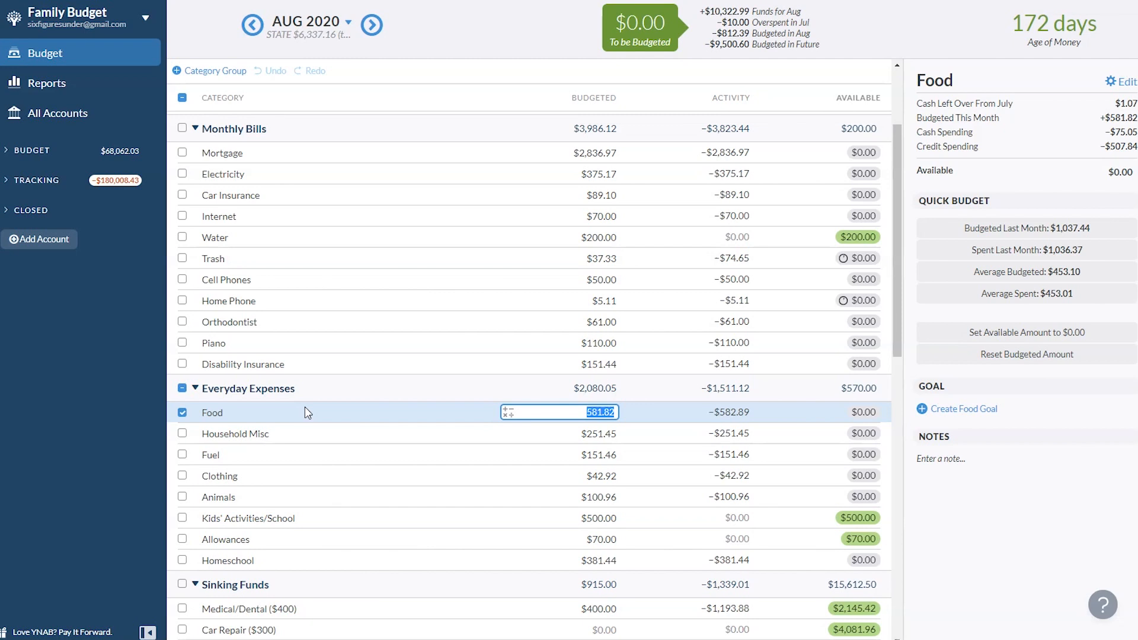
pyautogui.click(295, 438)
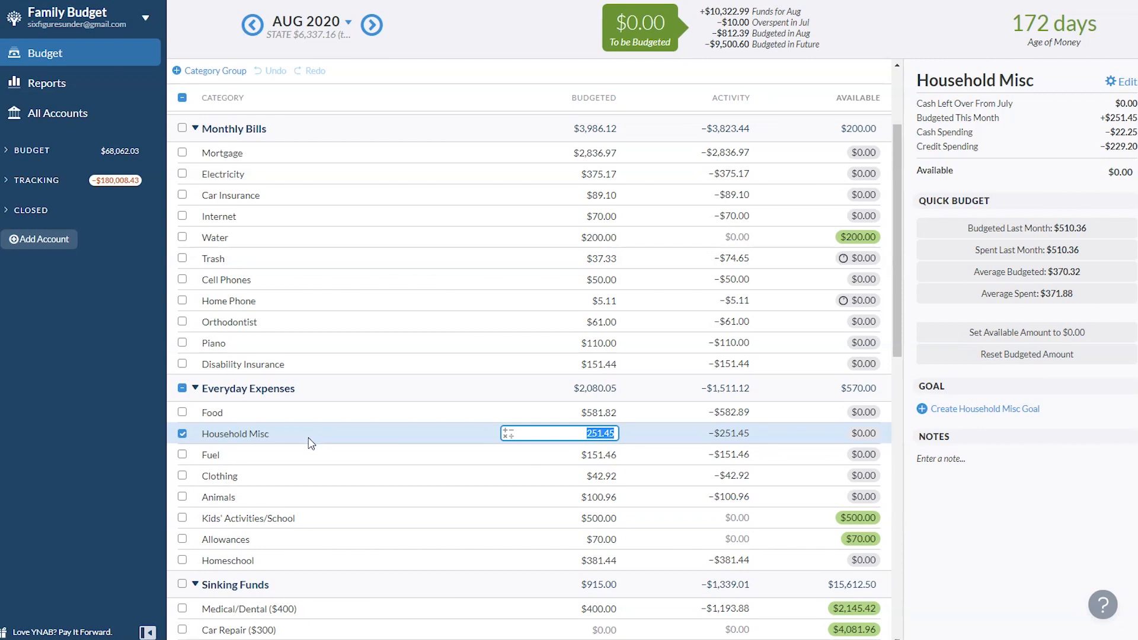
pyautogui.click(337, 460)
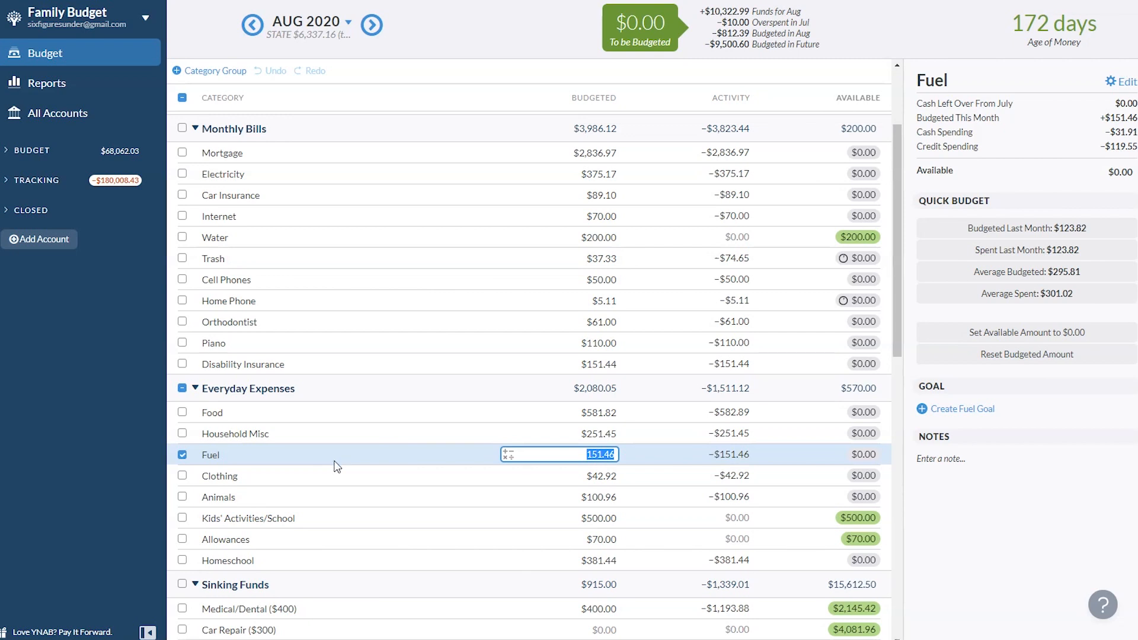
pyautogui.click(333, 471)
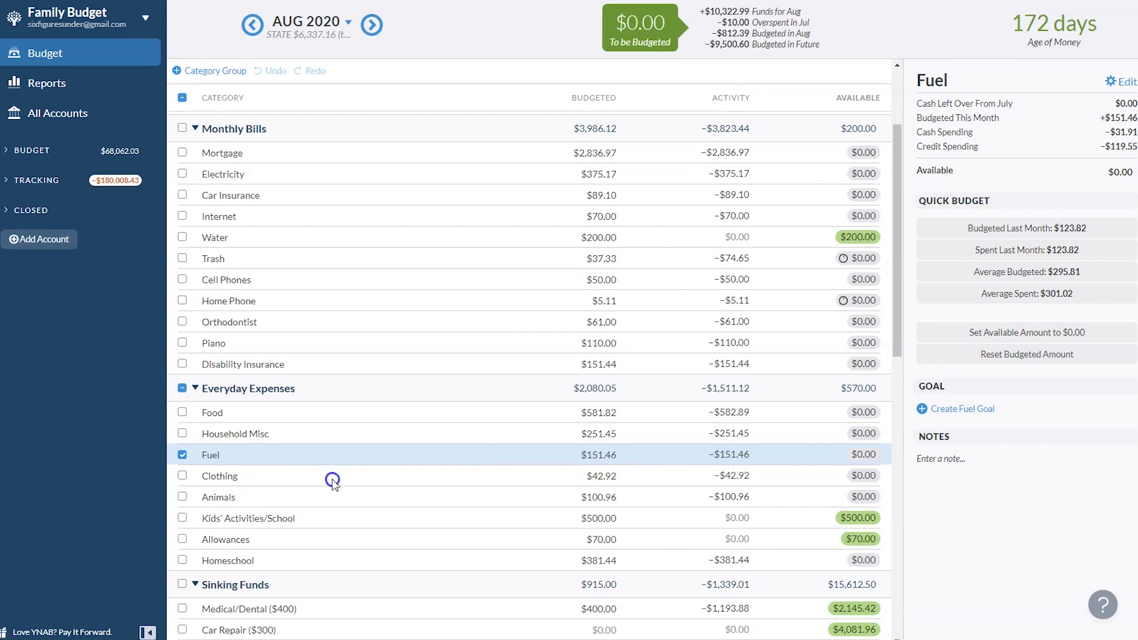
pyautogui.click(333, 480)
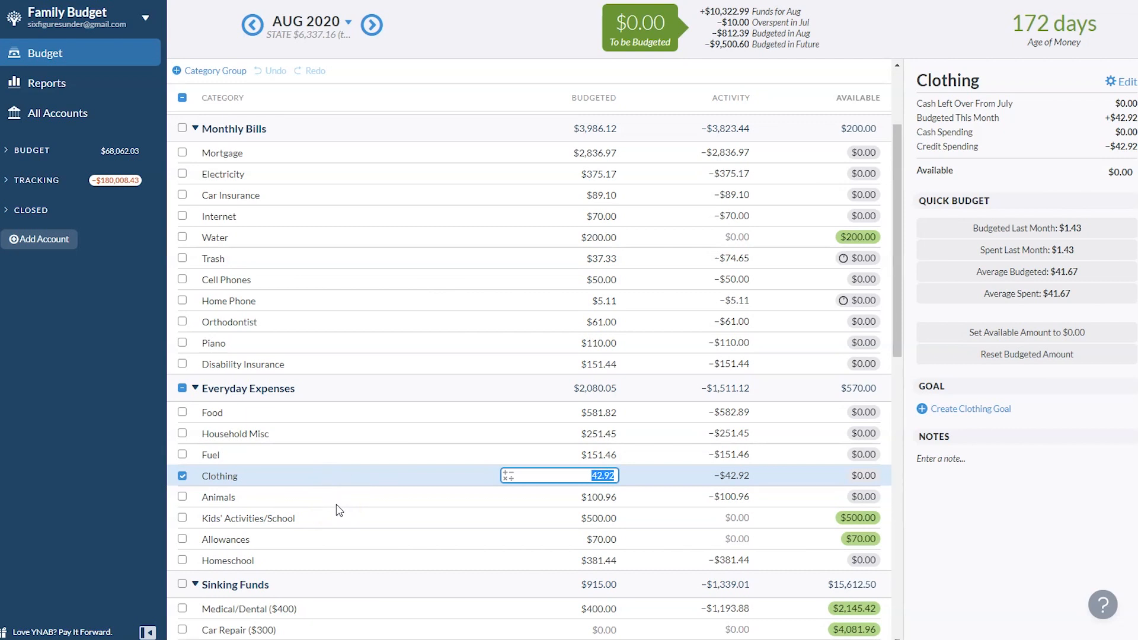
# Step: Examine the Animals, Kids' Activities/School, Allowances and Homeschool categories under Everyday Expenses
pyautogui.click(338, 500)
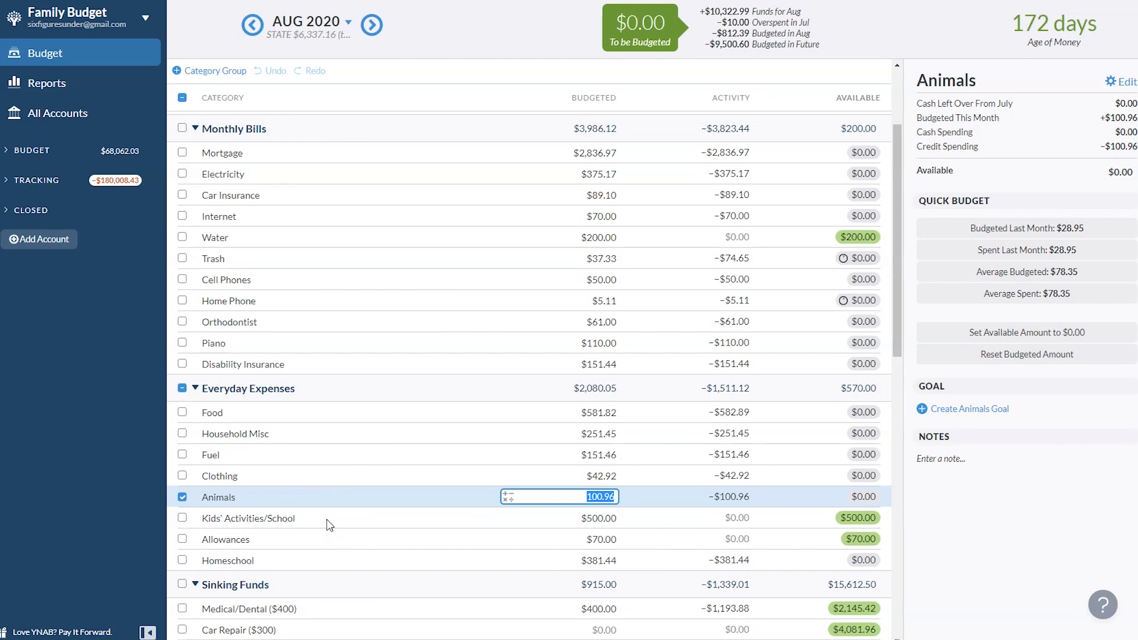
pyautogui.click(327, 522)
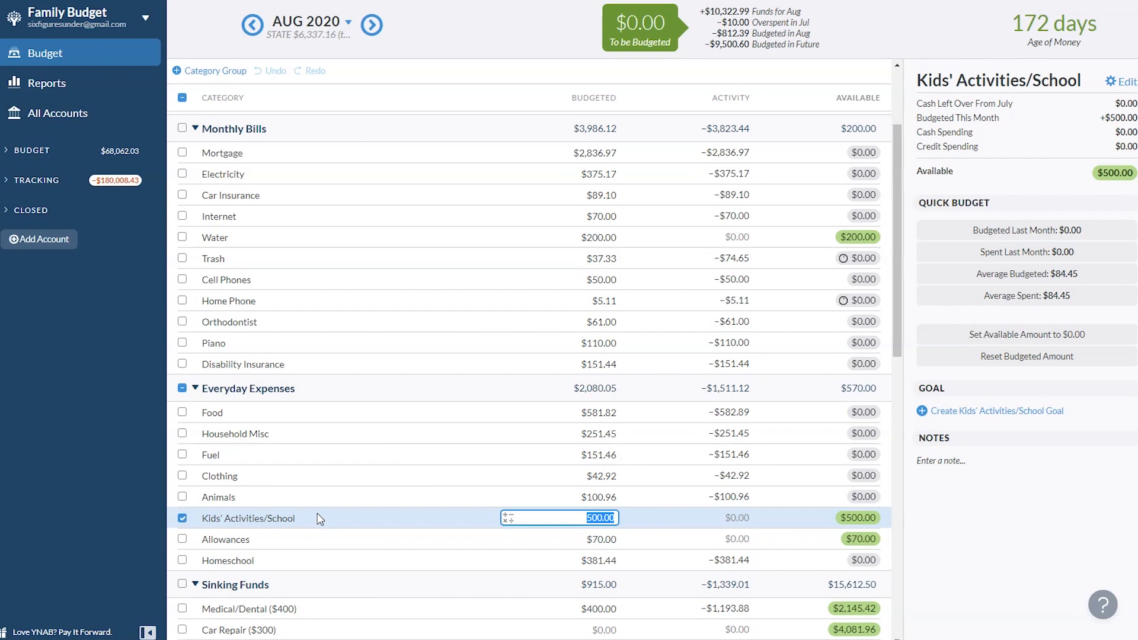
pyautogui.click(323, 539)
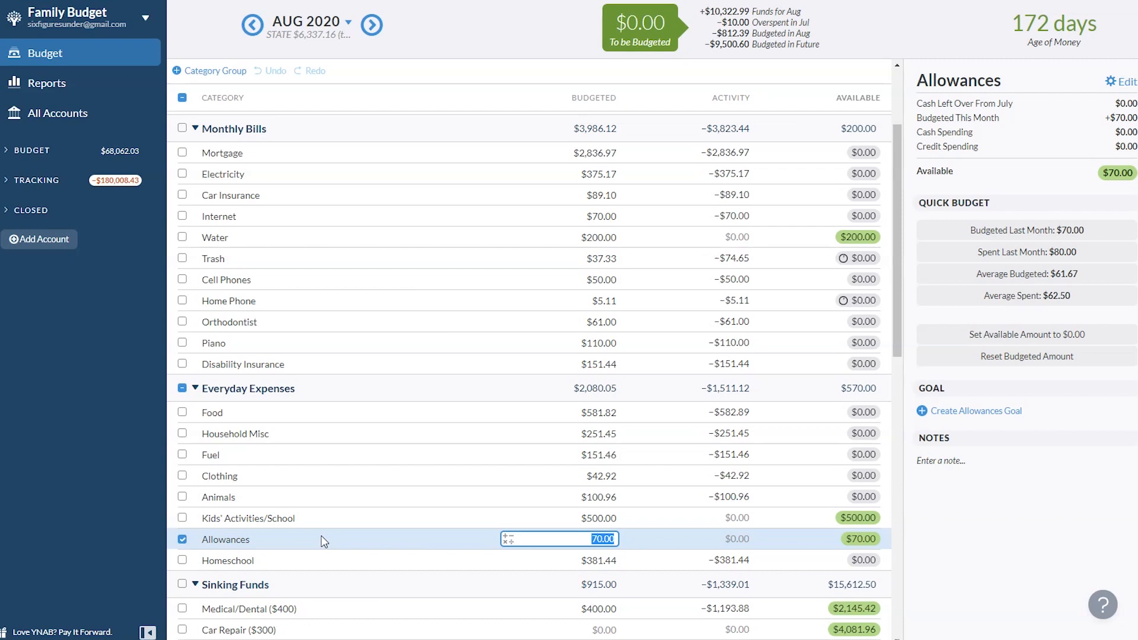
pyautogui.click(358, 562)
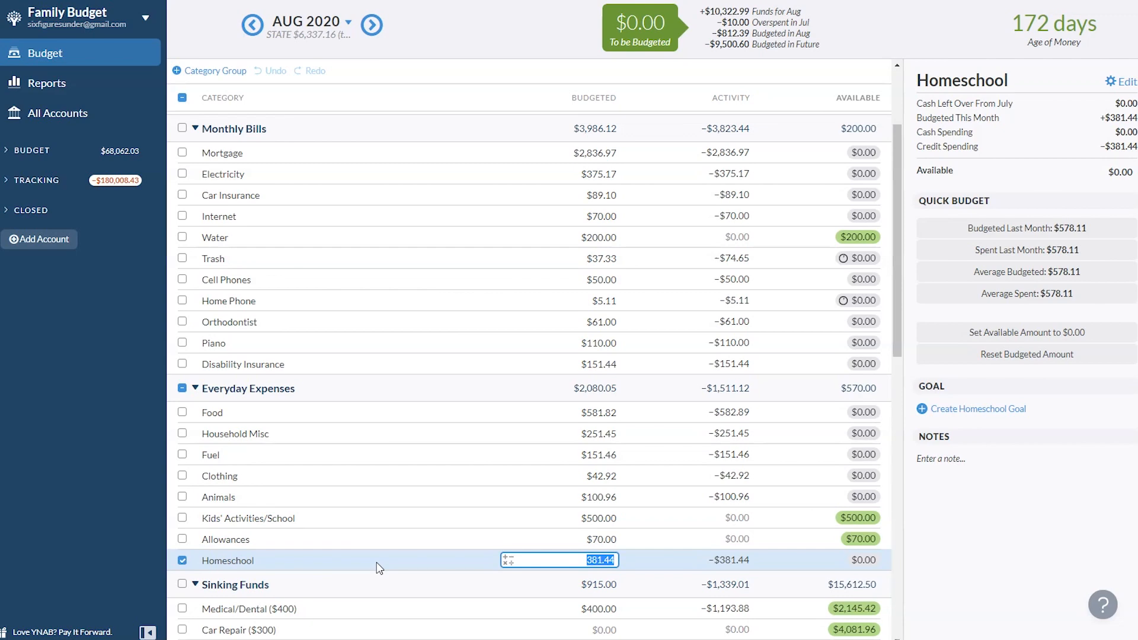
# Step: Go through the Medical/Dental, Car Repair, Christmas and Life Insurance categories under Sinking Funds
pyautogui.scroll(-4, 379, 568)
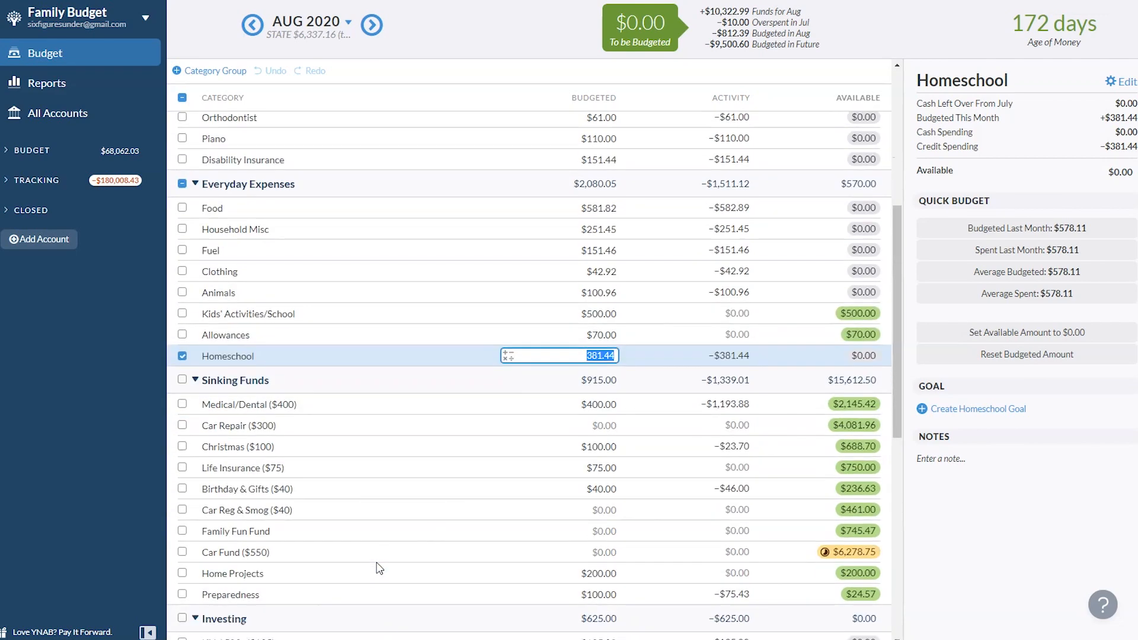
pyautogui.click(337, 412)
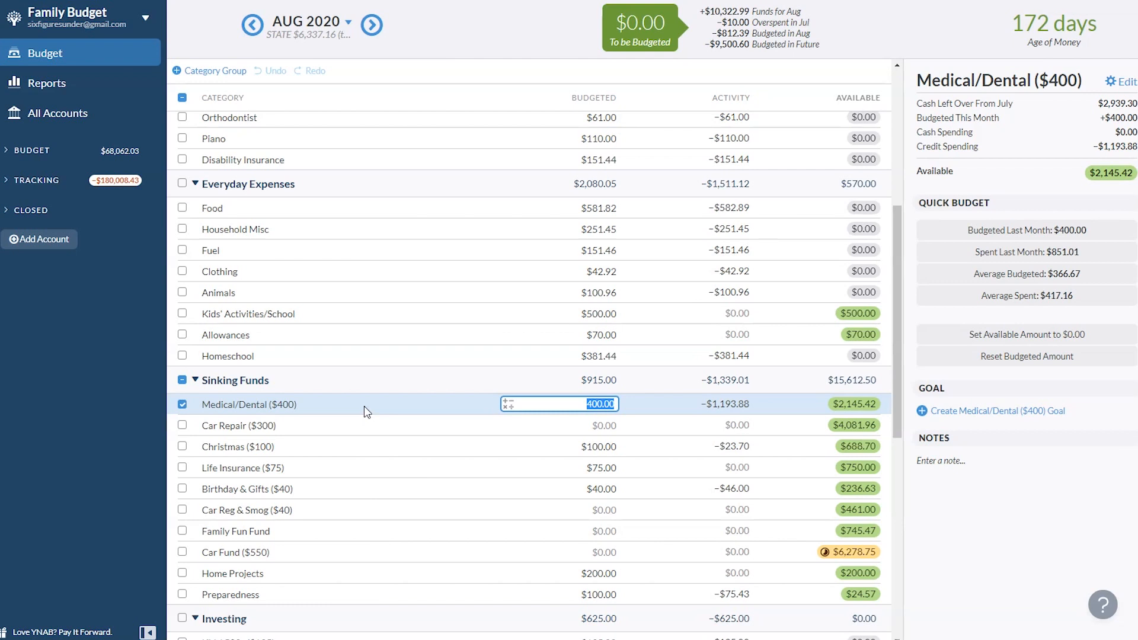
pyautogui.click(365, 432)
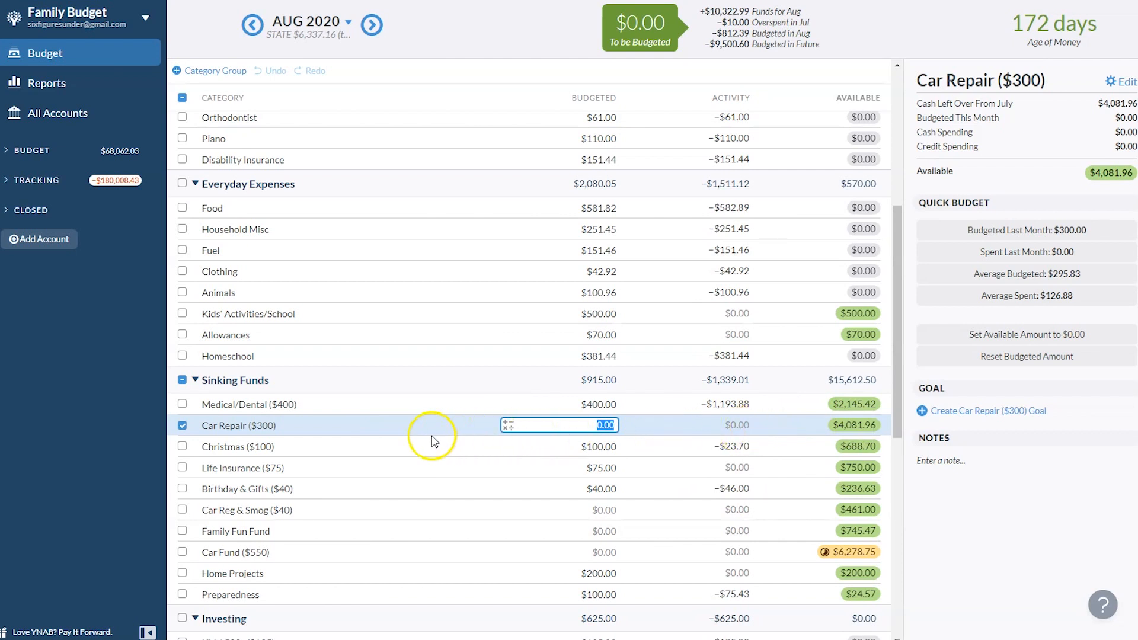
pyautogui.click(390, 454)
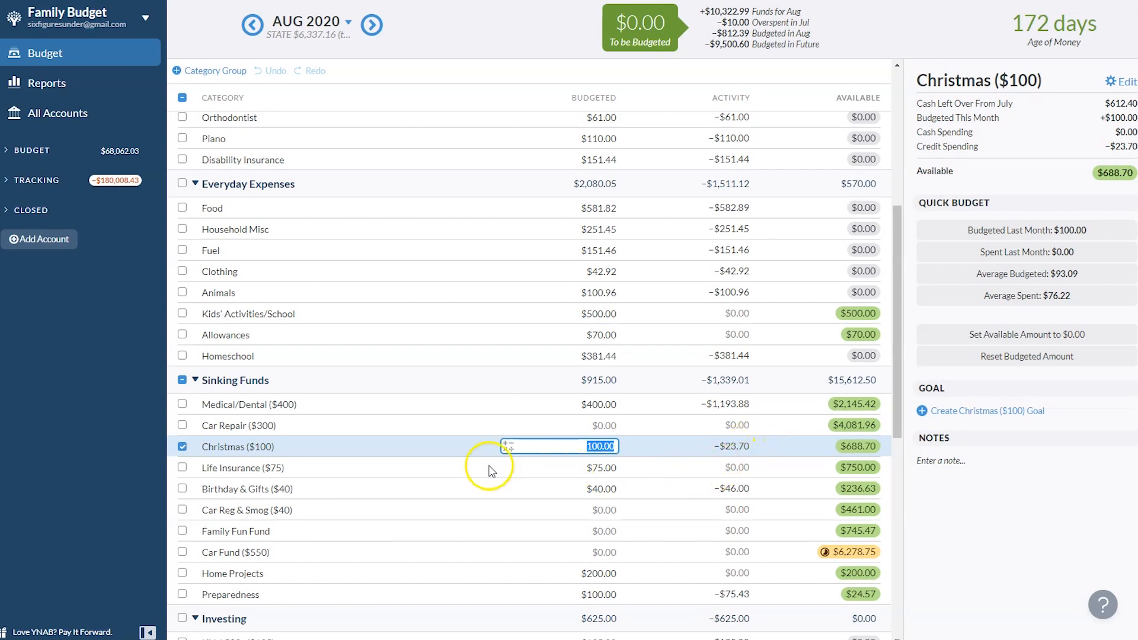
pyautogui.click(385, 472)
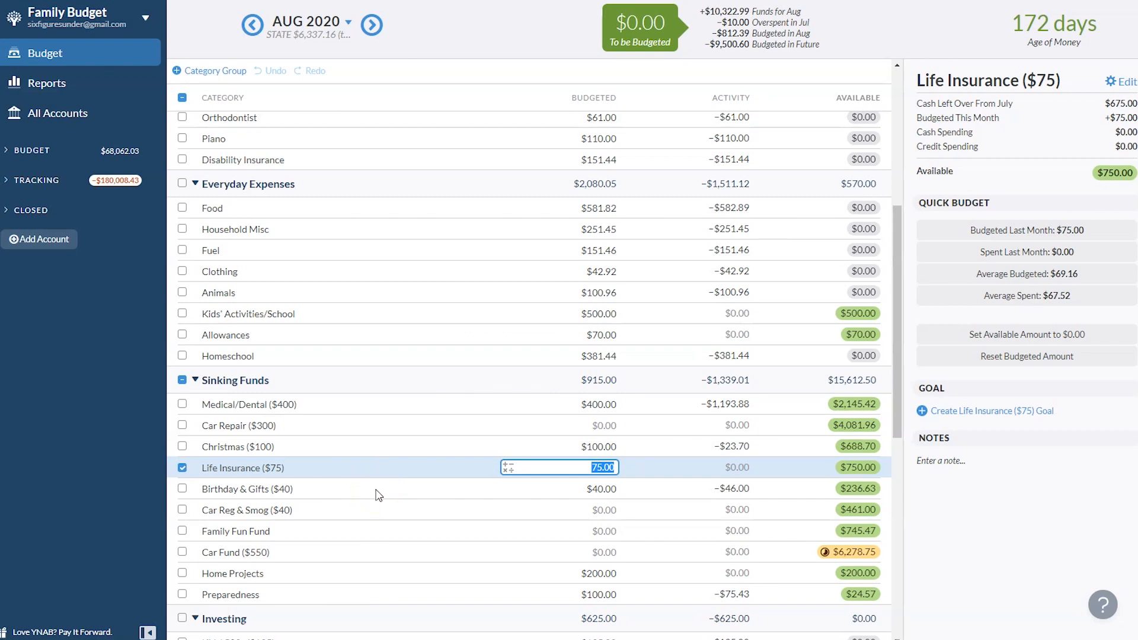
# Step: Go through the Birthday & Gifts, Car Reg & Smog and Family Fun Fund categories under Sinking Funds
pyautogui.click(382, 491)
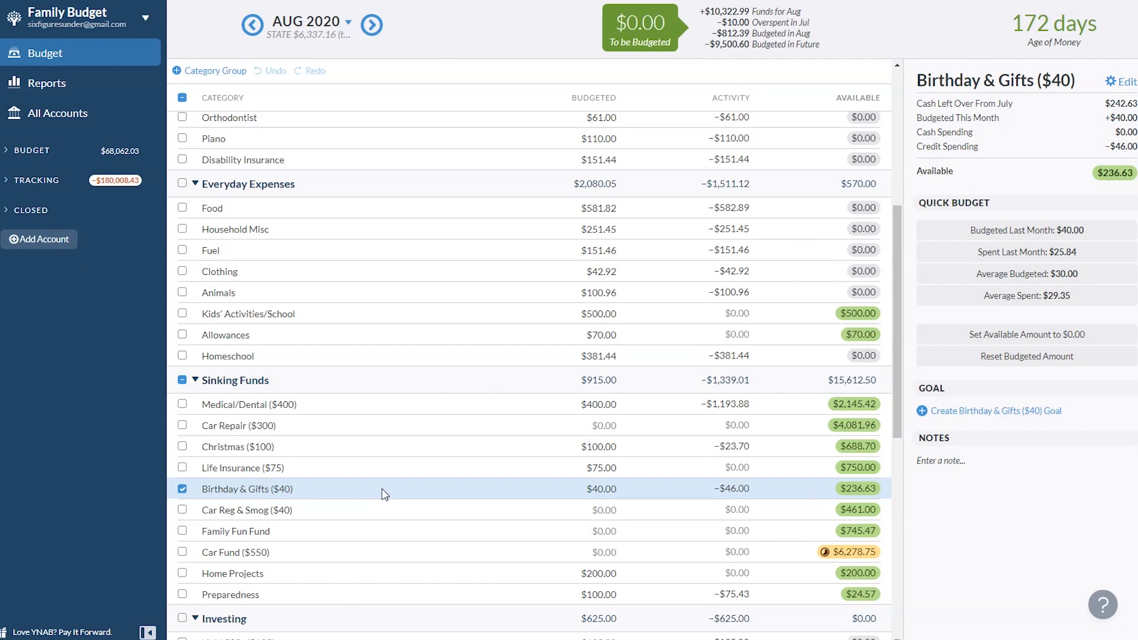
pyautogui.click(384, 496)
pyautogui.click(391, 519)
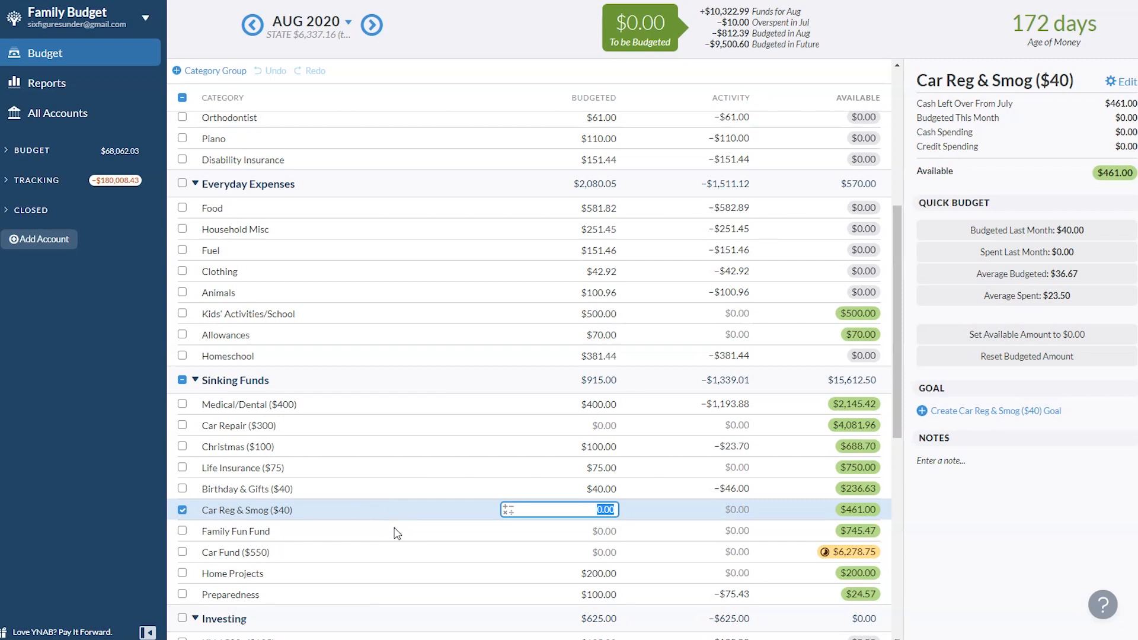
pyautogui.click(397, 530)
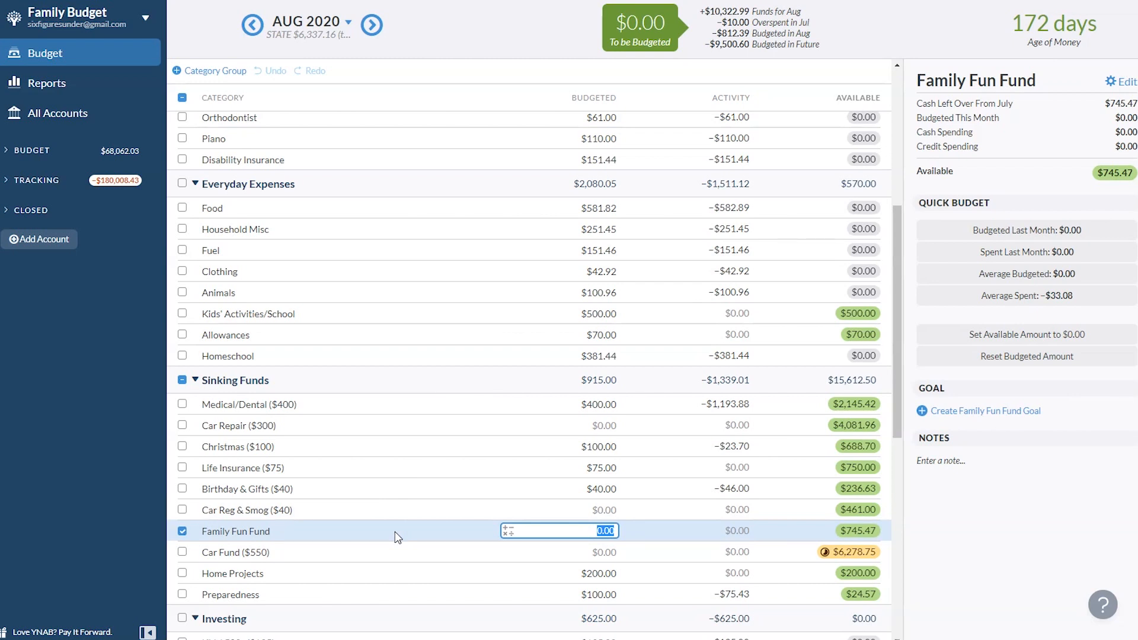
# Step: Inspect the Car Fund's saving goal and the details of the Home Projects and Preparedness sinking funds
pyautogui.click(380, 557)
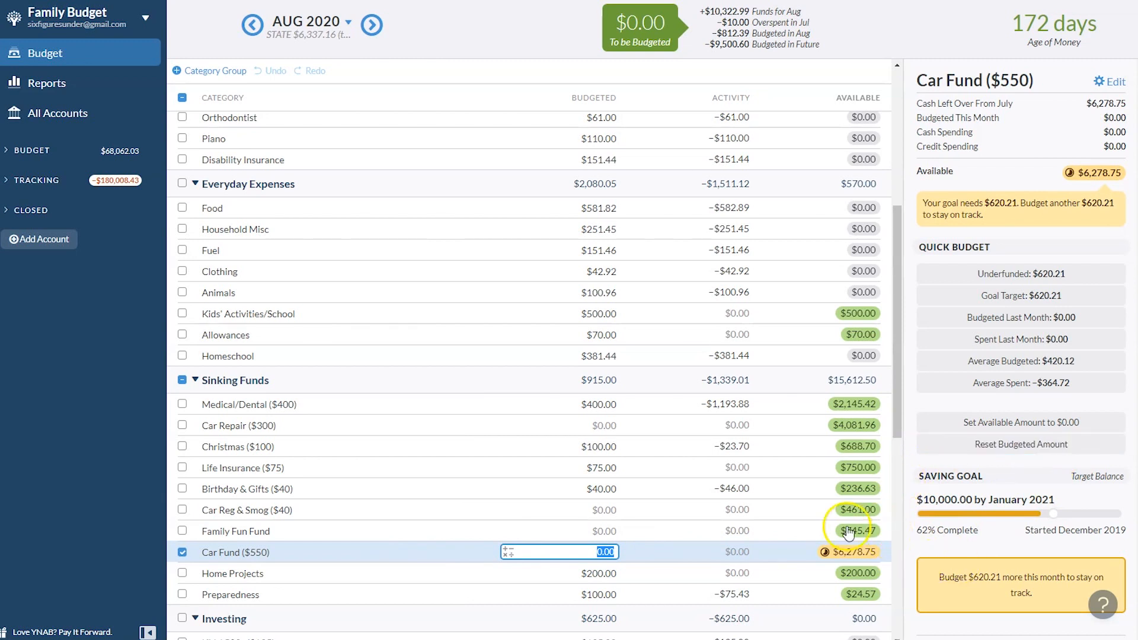
pyautogui.click(439, 557)
pyautogui.click(430, 578)
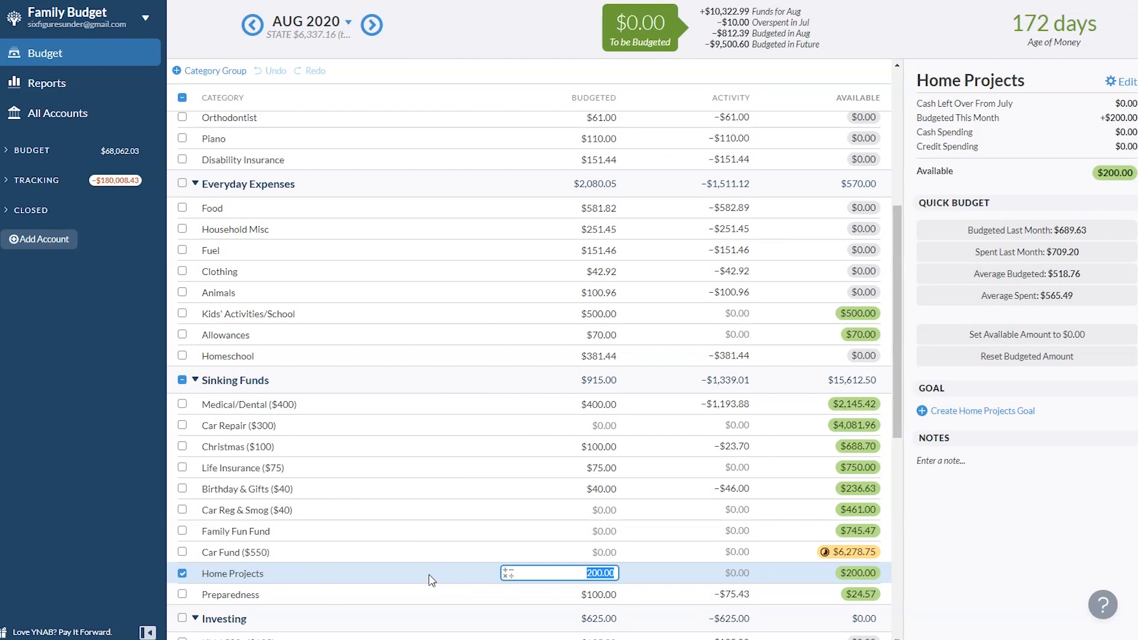
pyautogui.click(335, 588)
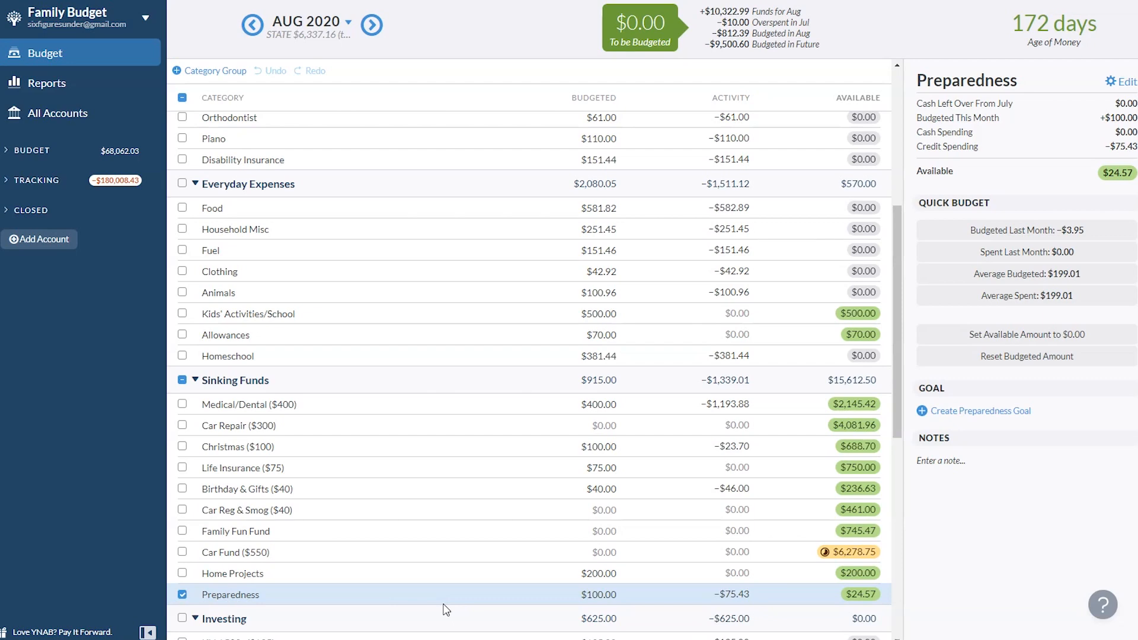
# Step: Inspect the Kids' 529s and IRA categories under Investing
pyautogui.scroll(-2, 446, 610)
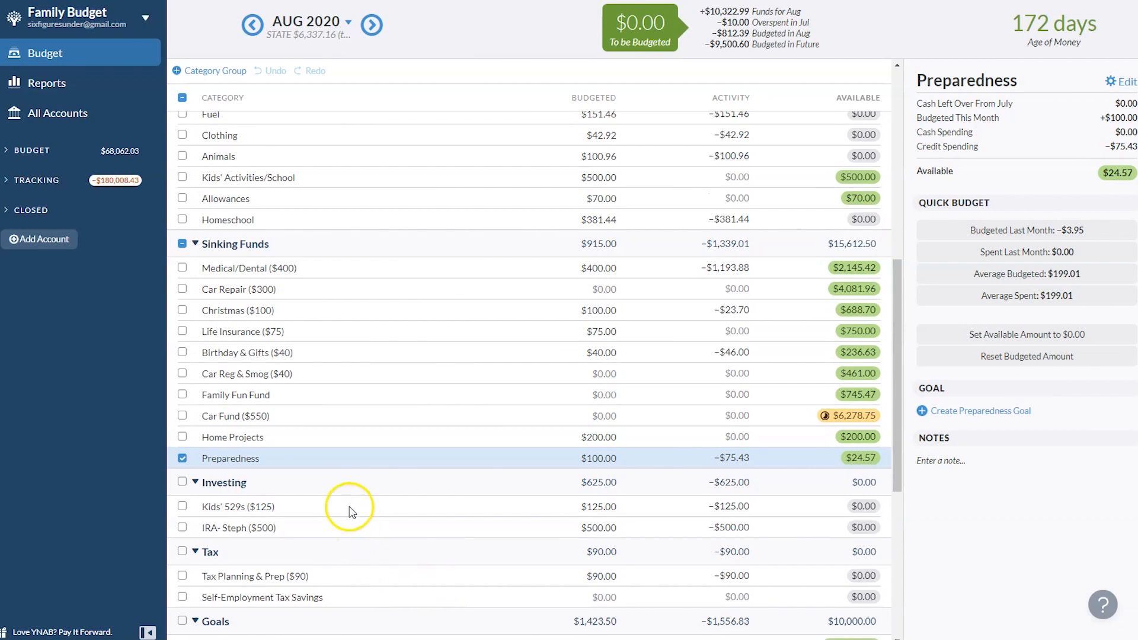
pyautogui.click(351, 511)
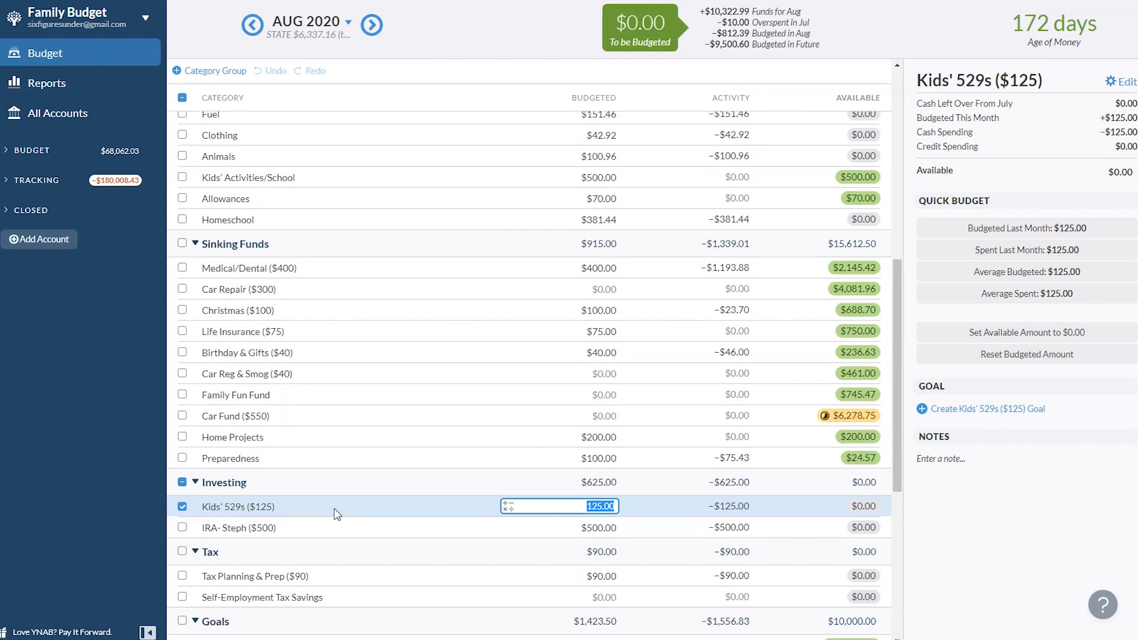
pyautogui.click(298, 518)
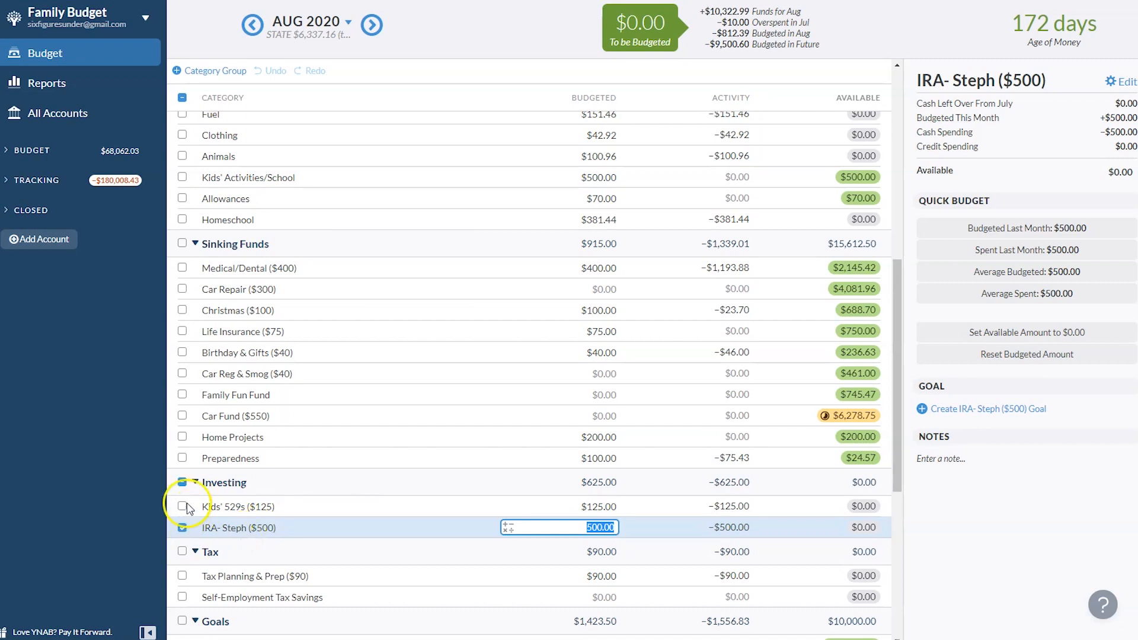
# Step: Inspect the Tax Planning & Prep category under Tax and go over the Mortgage EXTRA budget under Goals
pyautogui.click(337, 576)
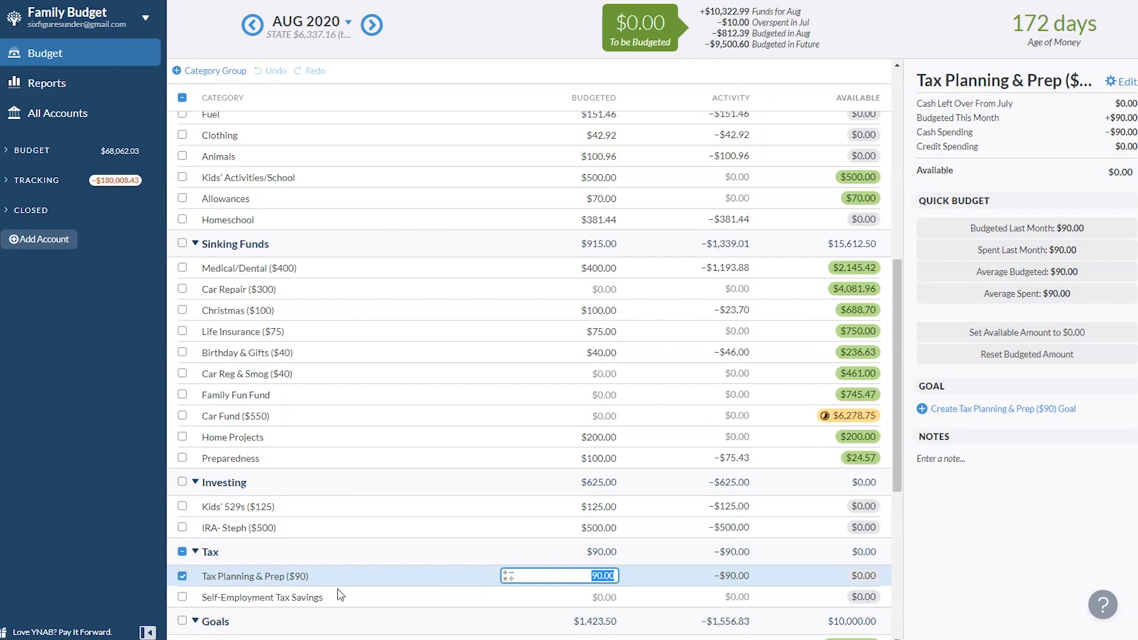
pyautogui.click(342, 580)
pyautogui.scroll(-1, 342, 582)
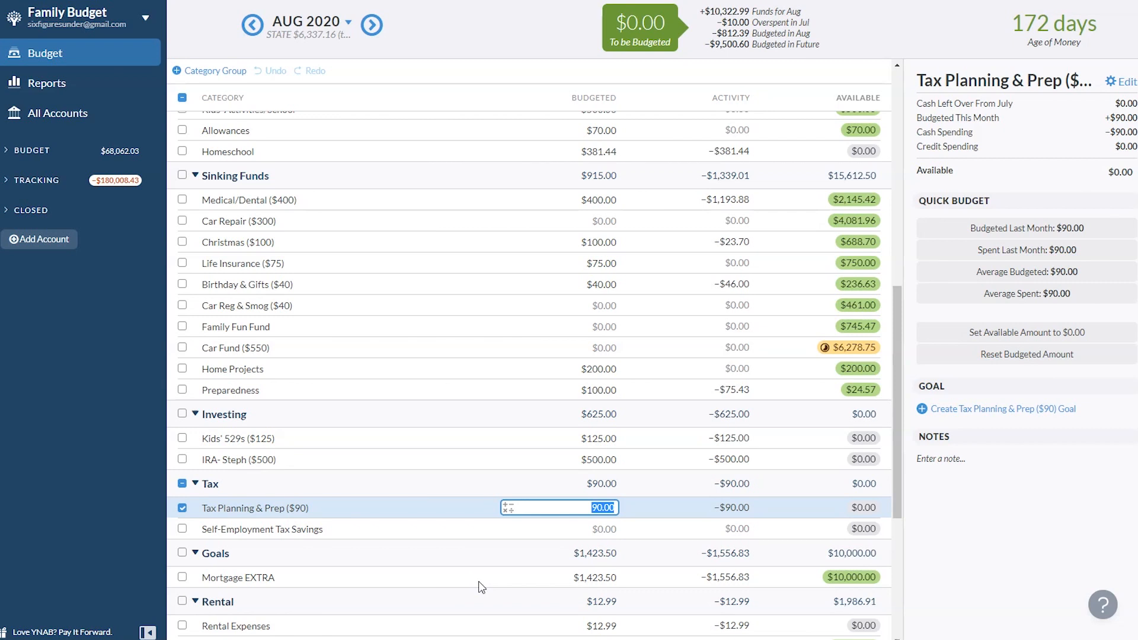
pyautogui.click(546, 576)
pyautogui.click(589, 577)
# Step: Review the Money Earned This Month category under Income for Next Month and look through its list of August income transactions
pyautogui.scroll(10, 502, 605)
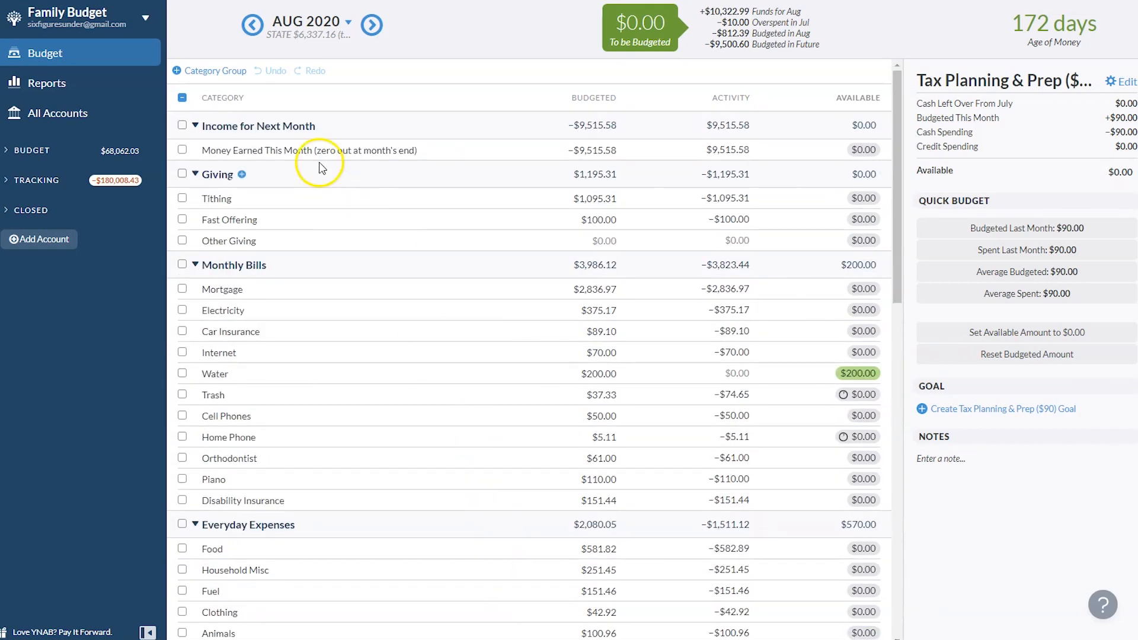
pyautogui.click(615, 151)
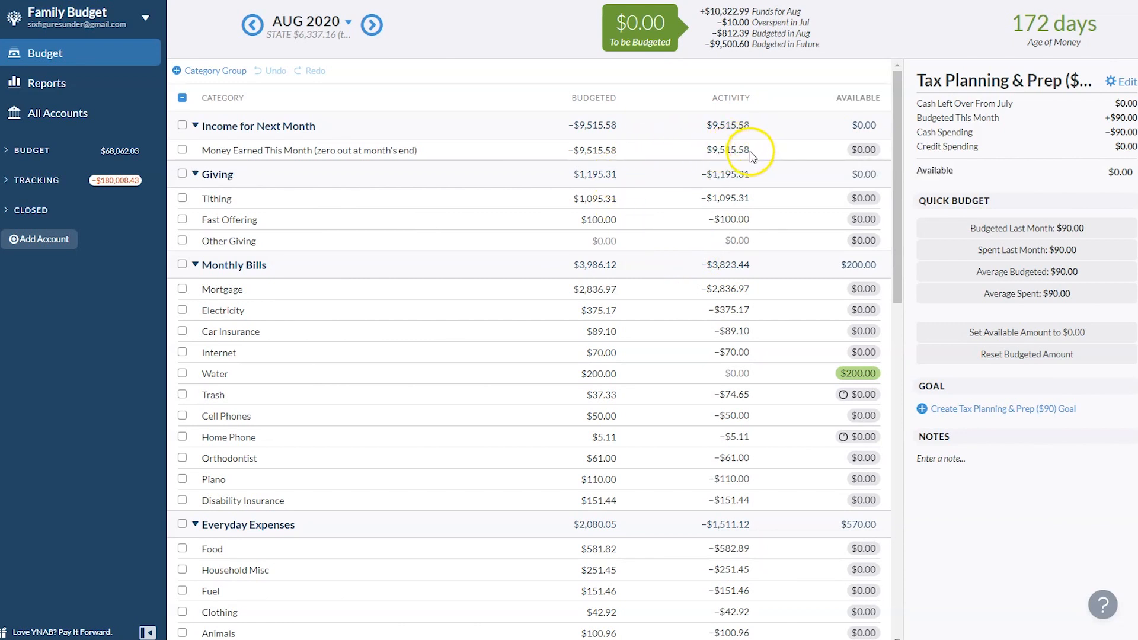
pyautogui.click(592, 149)
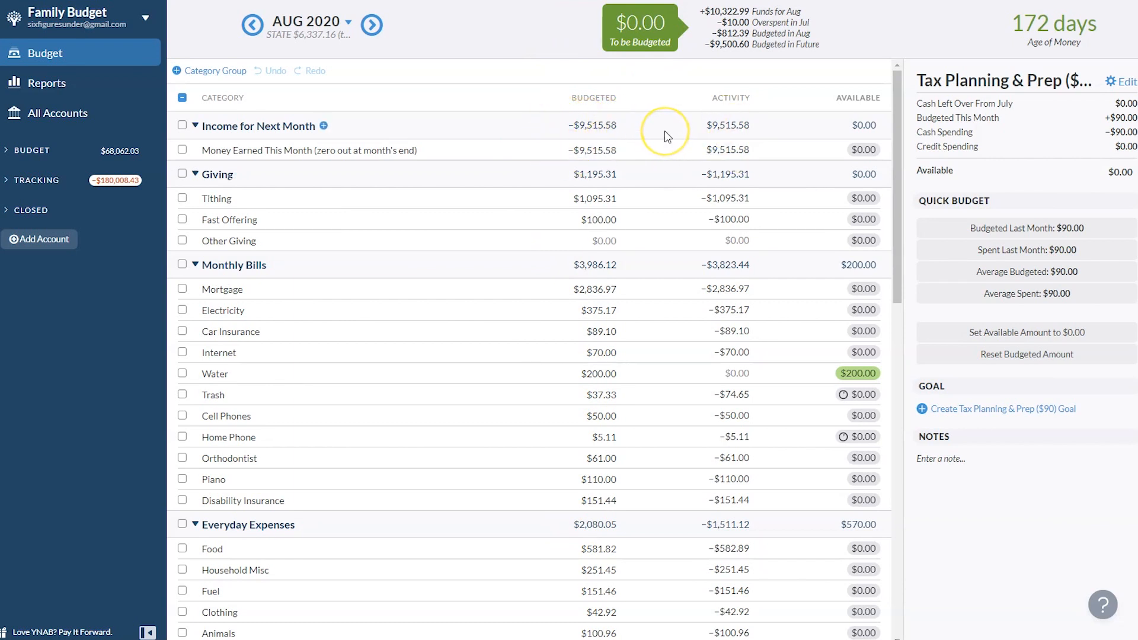
pyautogui.click(308, 34)
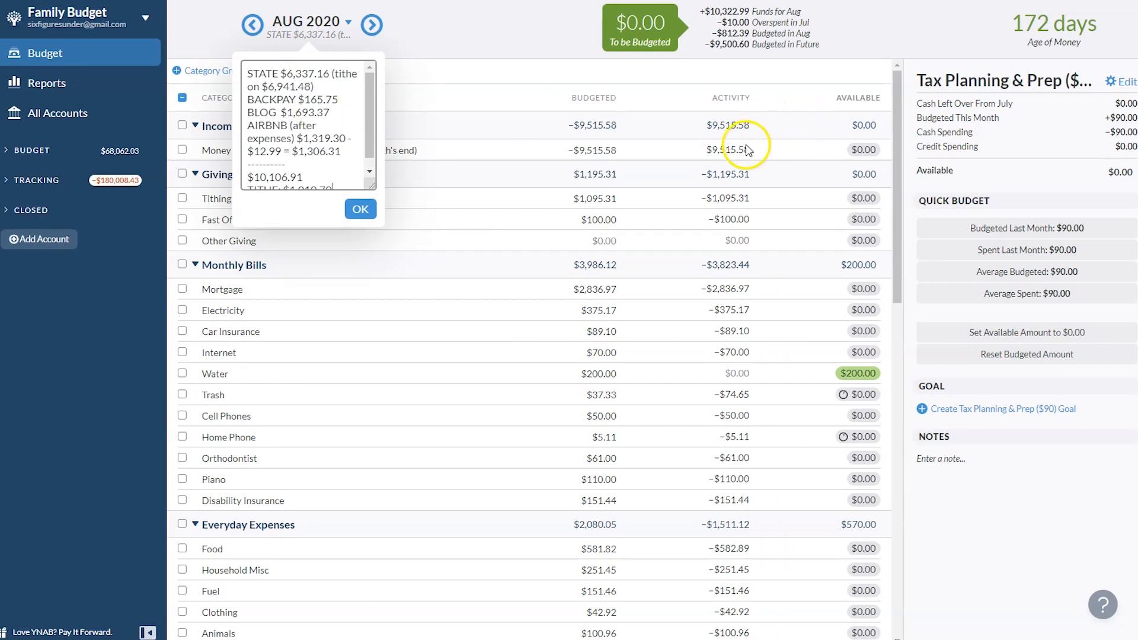
pyautogui.click(730, 149)
pyautogui.click(732, 151)
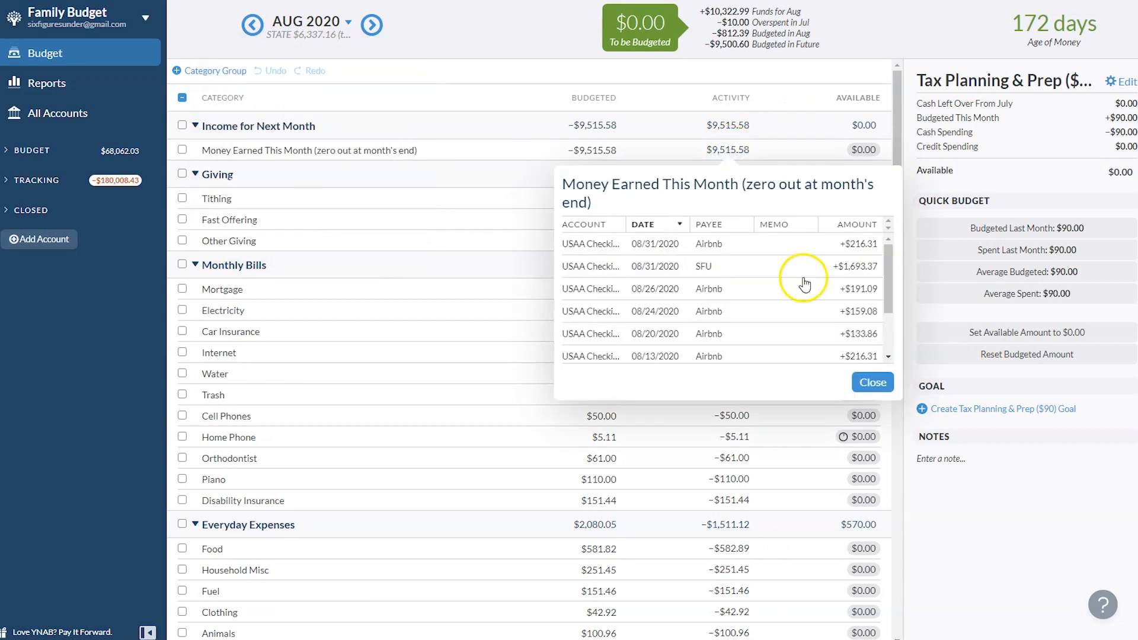
pyautogui.scroll(-2, 782, 237)
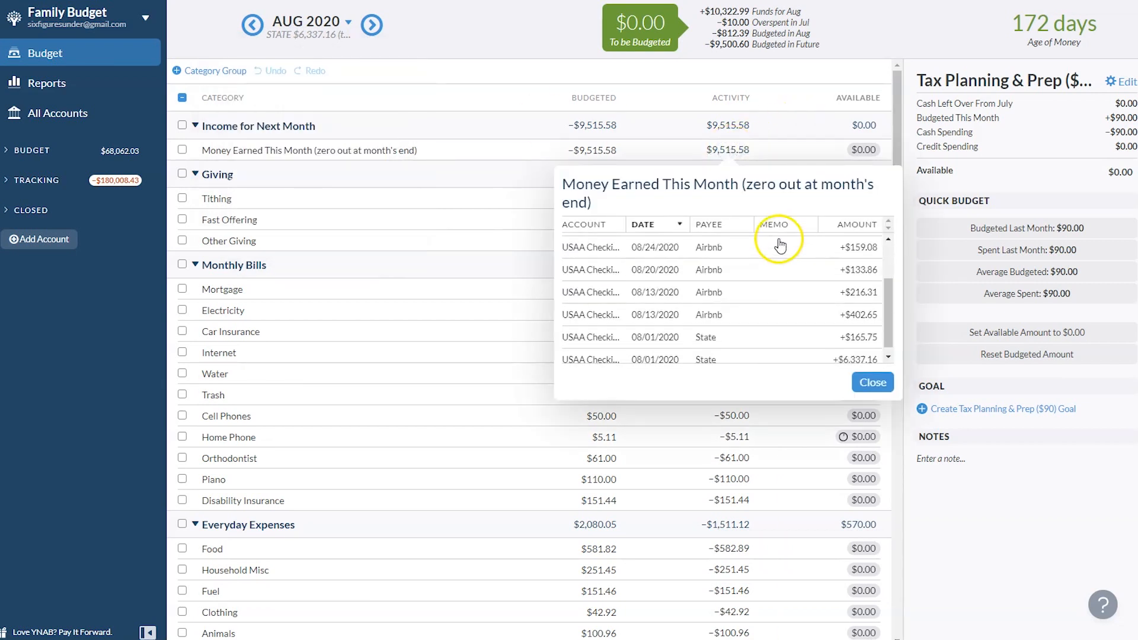
pyautogui.click(873, 383)
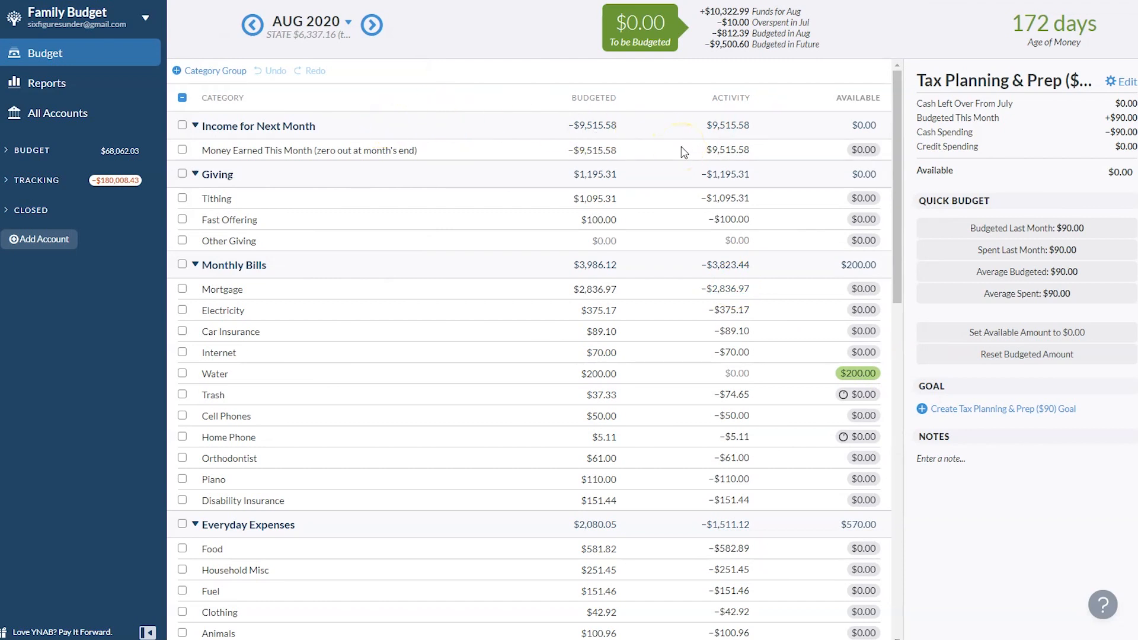
# Step: Read through the August 2020 month note's income breakdown for State, backpay, blog and Airbnb, and close the note
pyautogui.click(286, 33)
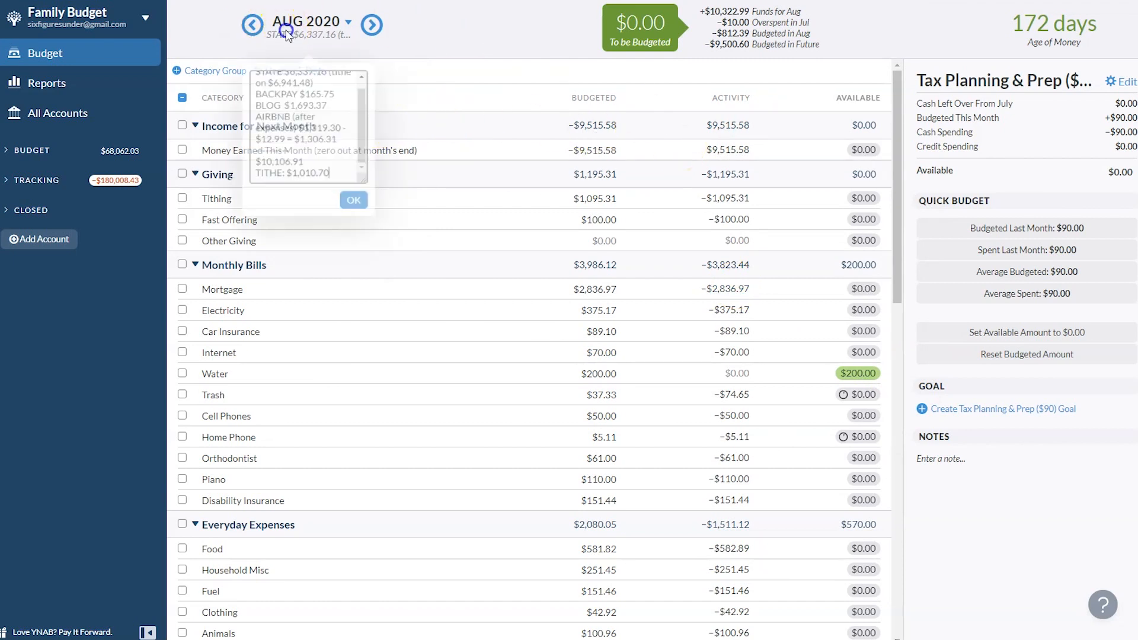
pyautogui.moveTo(370, 135); pyautogui.dragTo(376, 71)
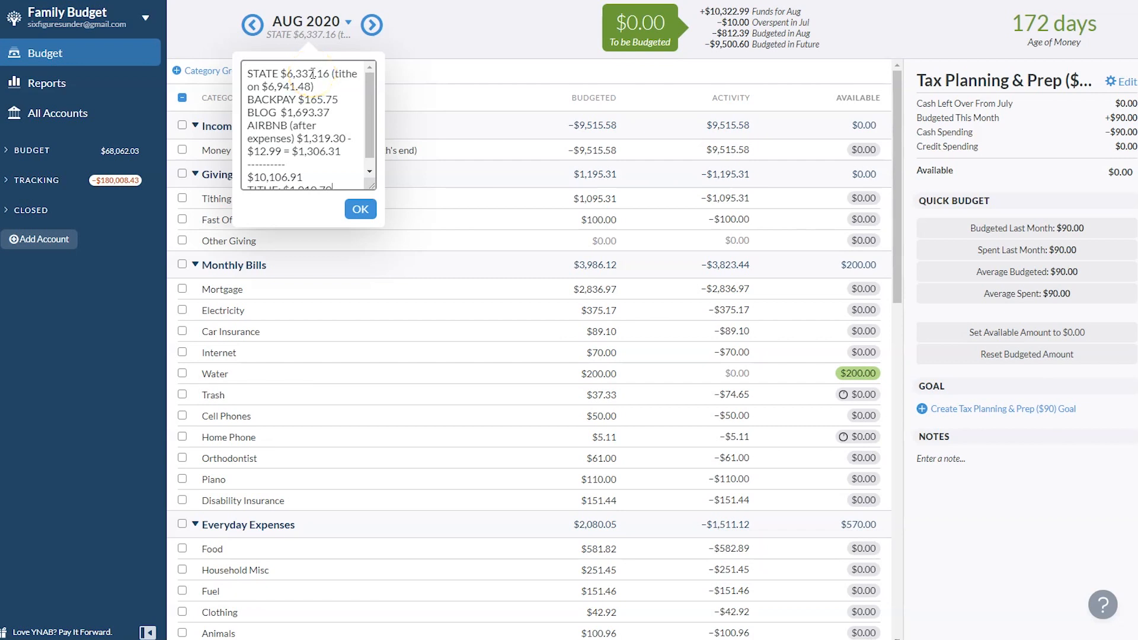
pyautogui.moveTo(304, 99); pyautogui.dragTo(339, 94)
pyautogui.click(288, 106)
pyautogui.moveTo(292, 151); pyautogui.dragTo(353, 152)
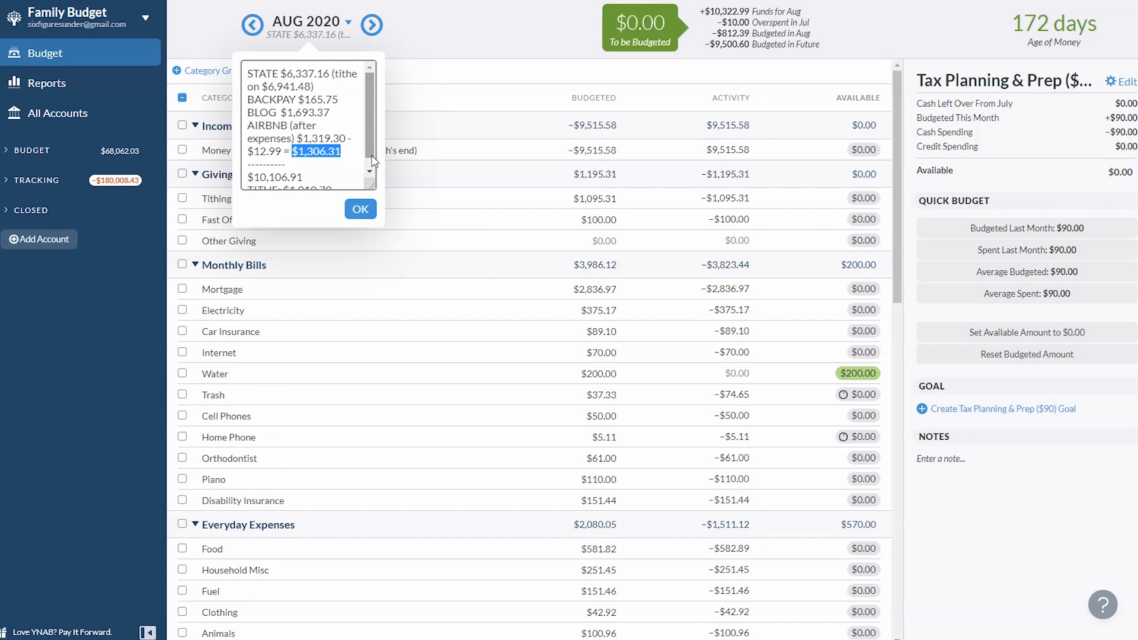
pyautogui.click(359, 208)
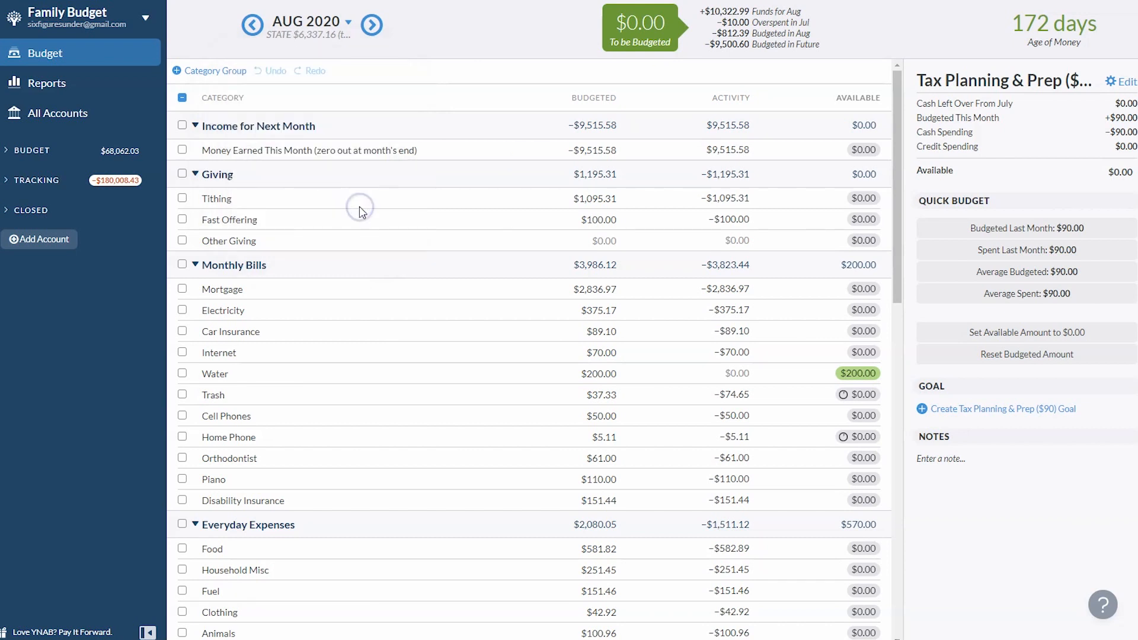